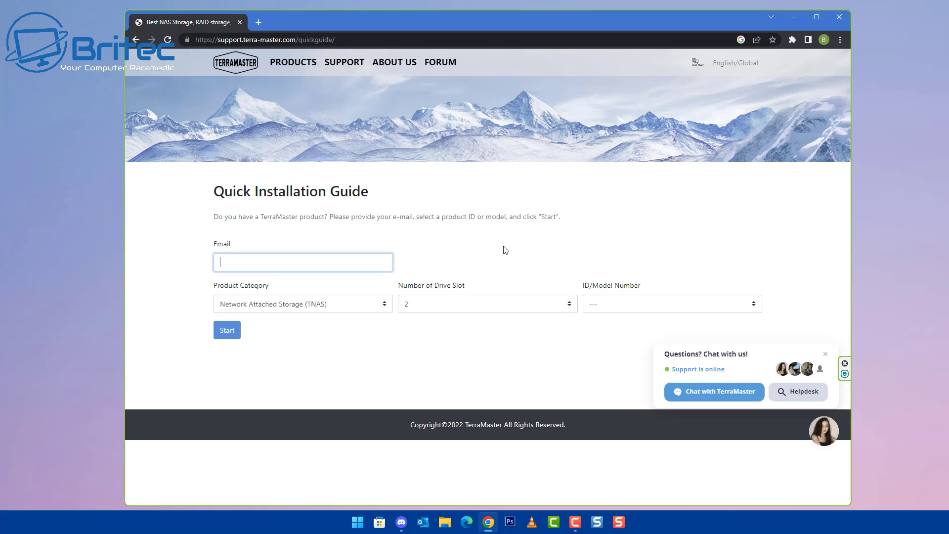
Step: Dismiss the chat popup and start the quick guide for model F2-223, keeping Network Attached Storage (TNAS)
click(825, 354)
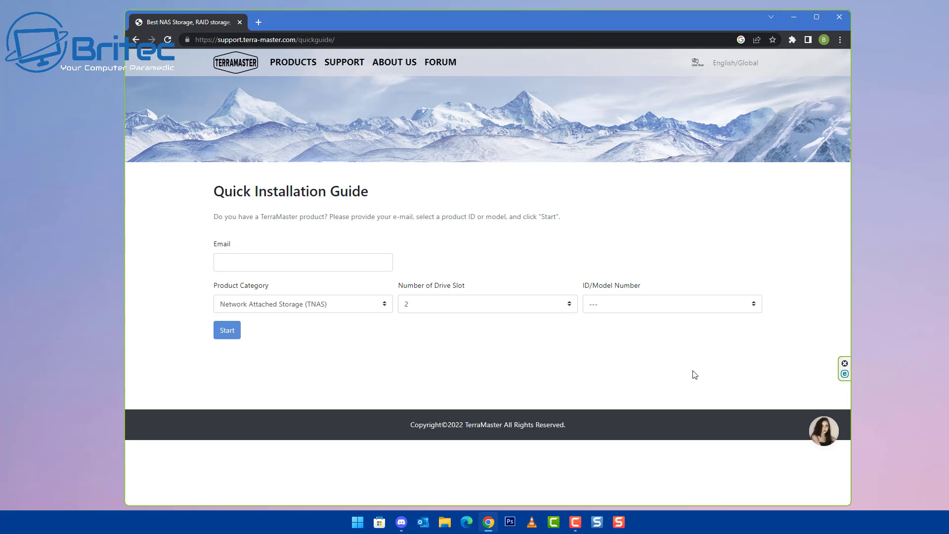
click(752, 306)
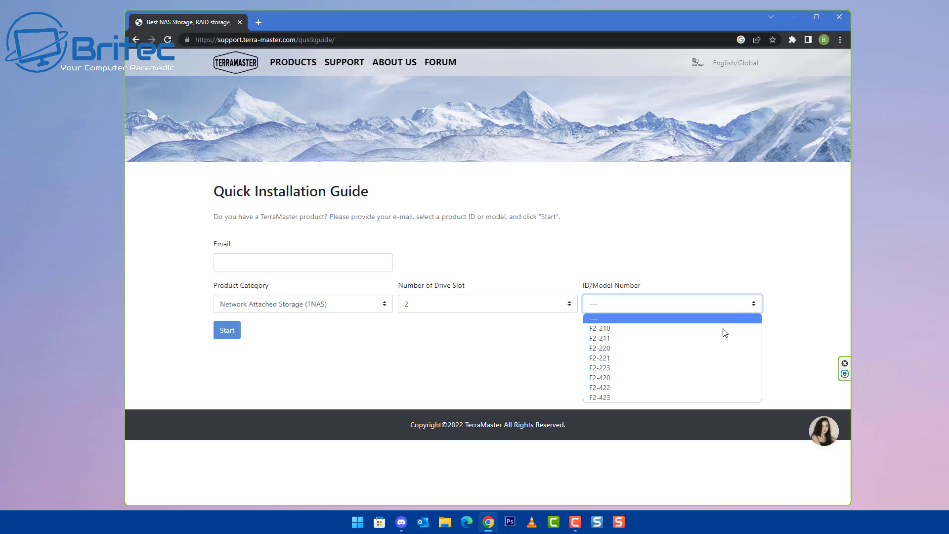
click(695, 367)
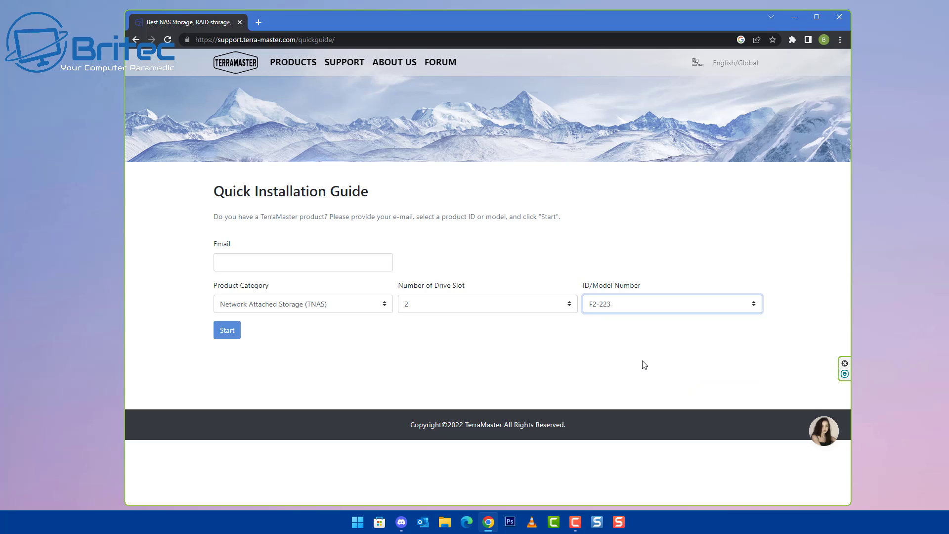
click(361, 311)
click(361, 311)
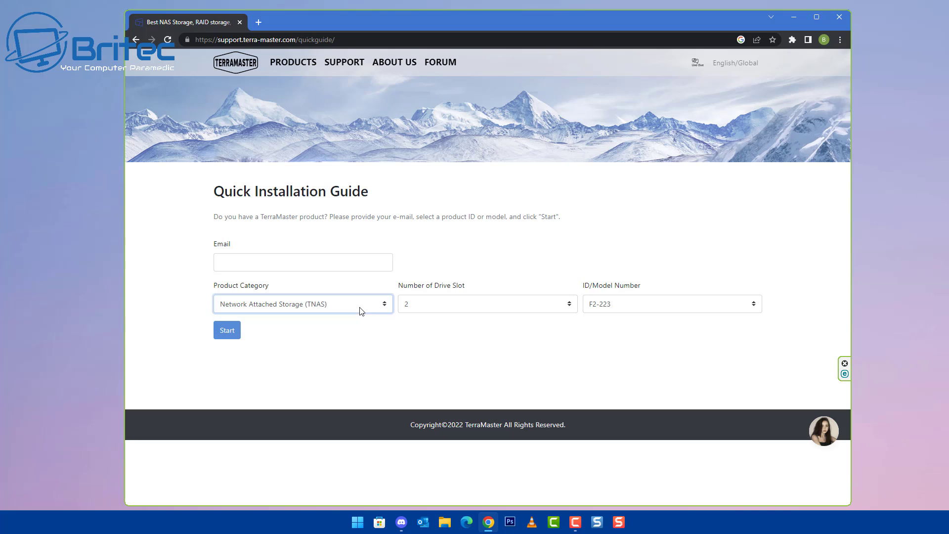
click(322, 269)
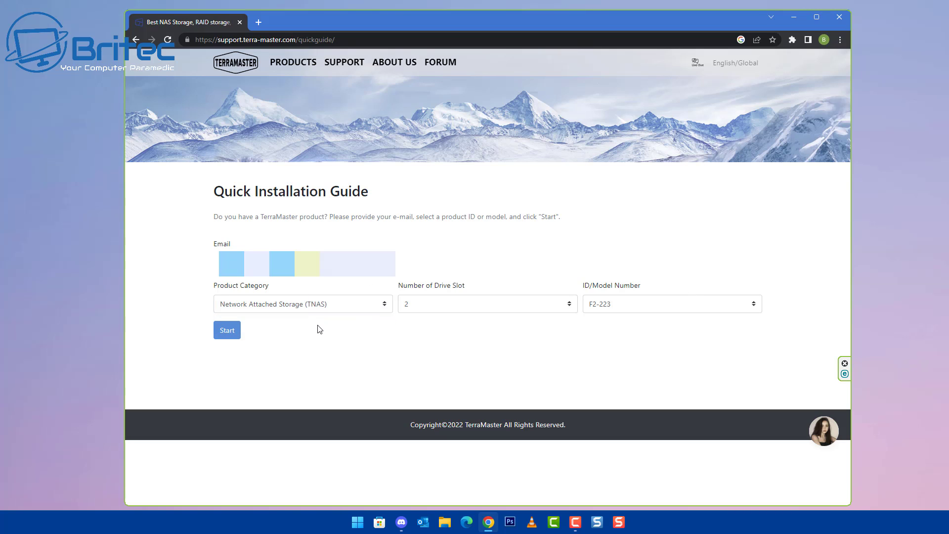
click(230, 332)
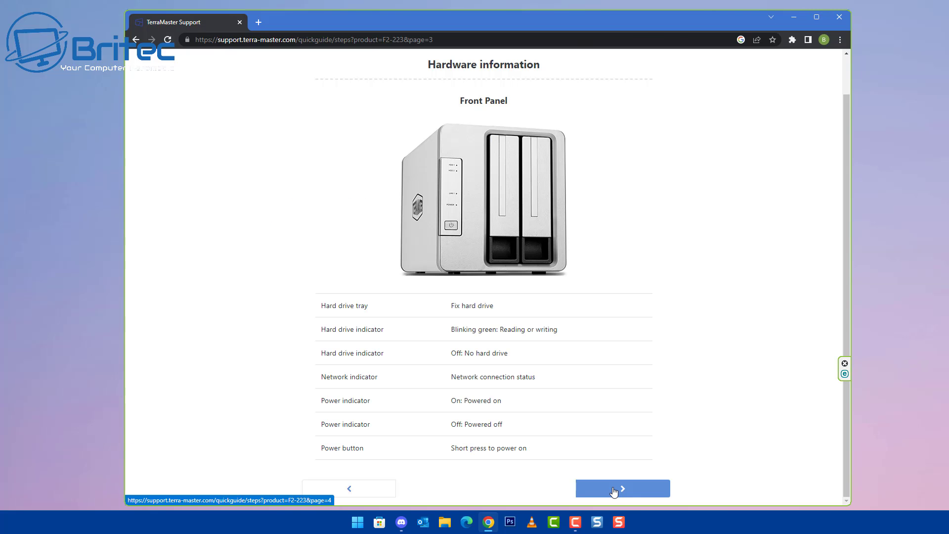
Step: Advance through the Rear Panel and following F2-223 hardware guide pages to the final page
click(613, 490)
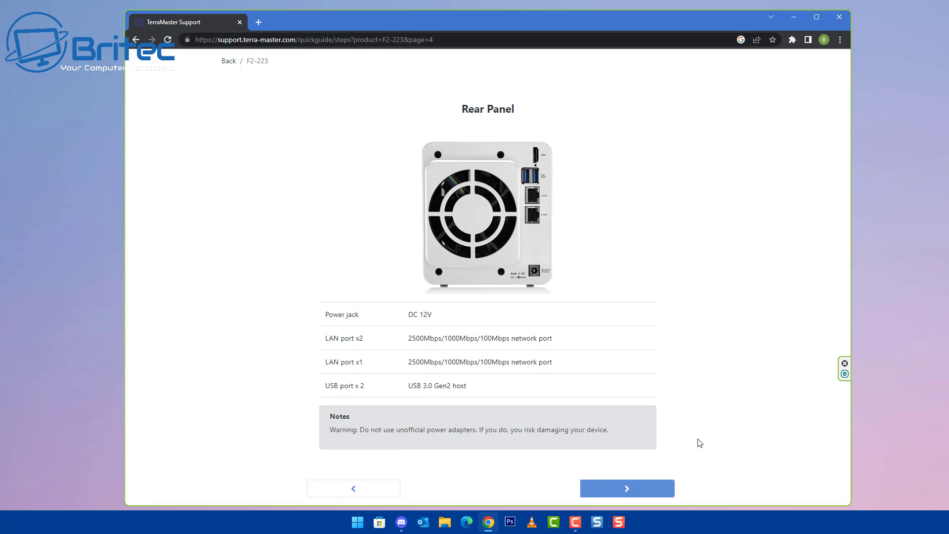
click(645, 492)
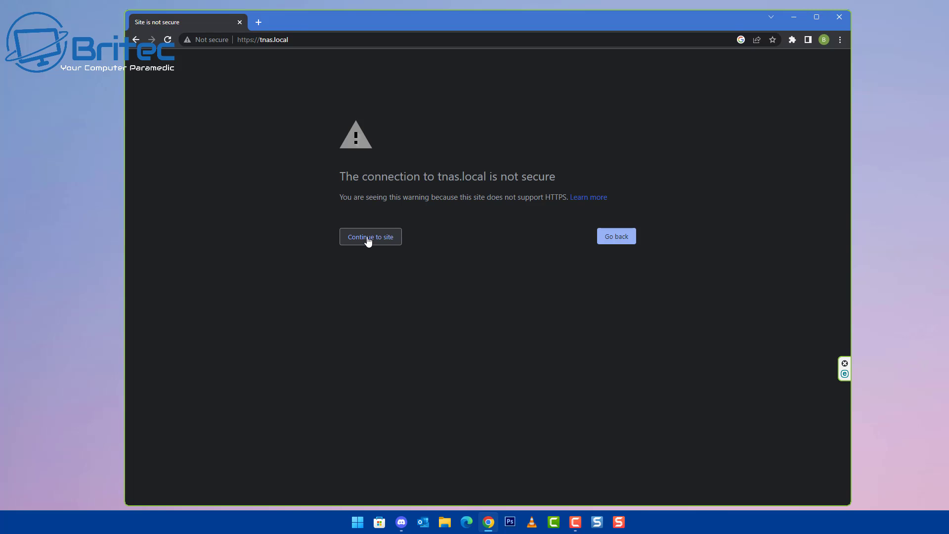
Step: Bypass the not-secure warning, start TNAS initialization, and acknowledge the drive Warning page
click(369, 239)
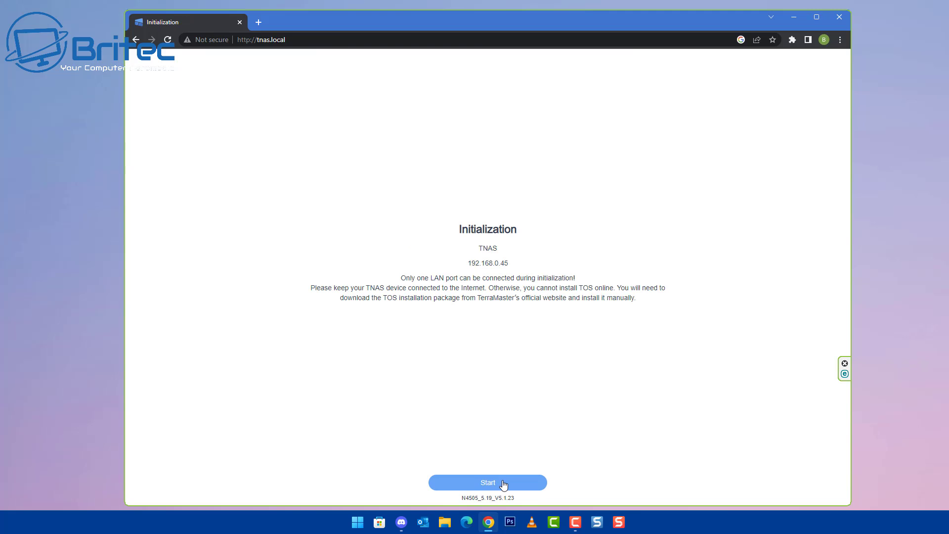
click(504, 483)
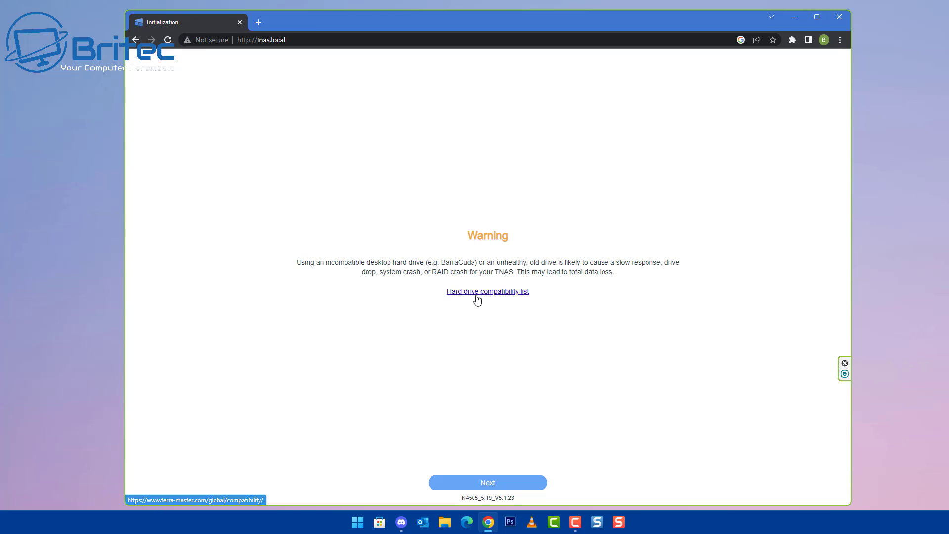
click(488, 483)
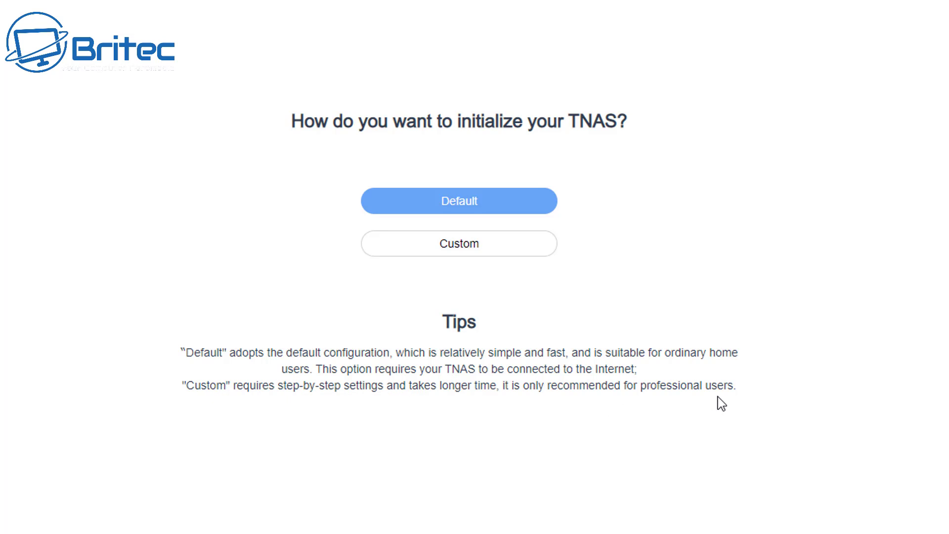
Step: Choose Default initialization and confirm erasing HDD1 and HDD2 data so TOS installs
click(473, 256)
click(468, 205)
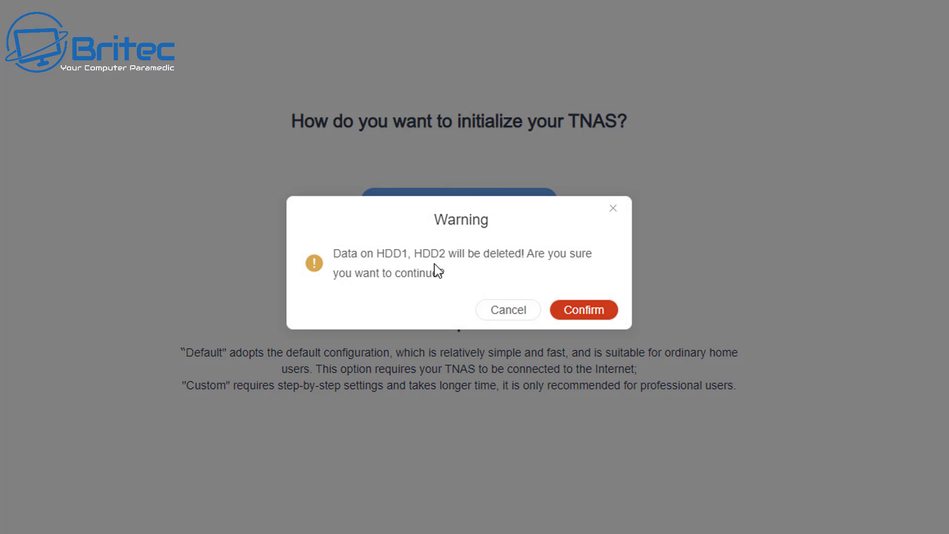
click(600, 316)
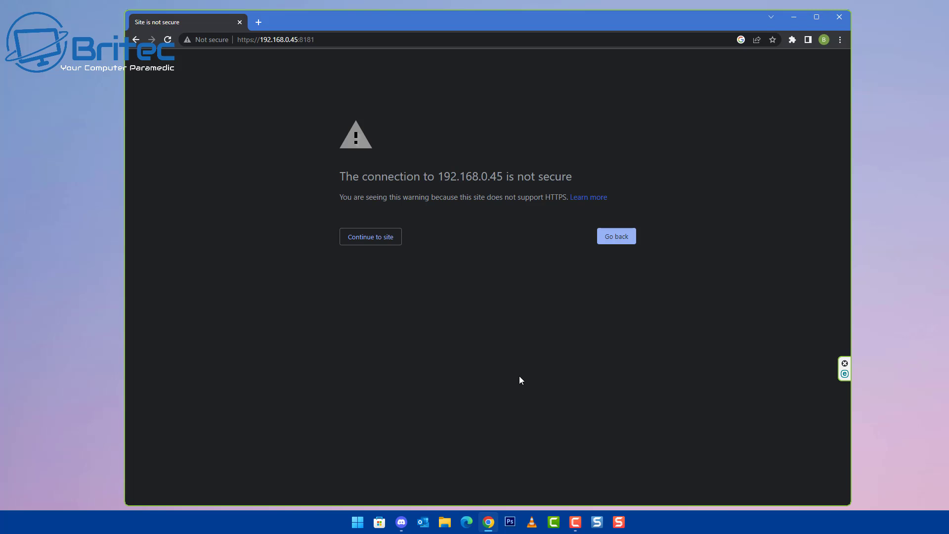
Step: Bypass the warning, submit the superuser settings for TNAS-BAE7, and accept drive-data deletion
click(370, 237)
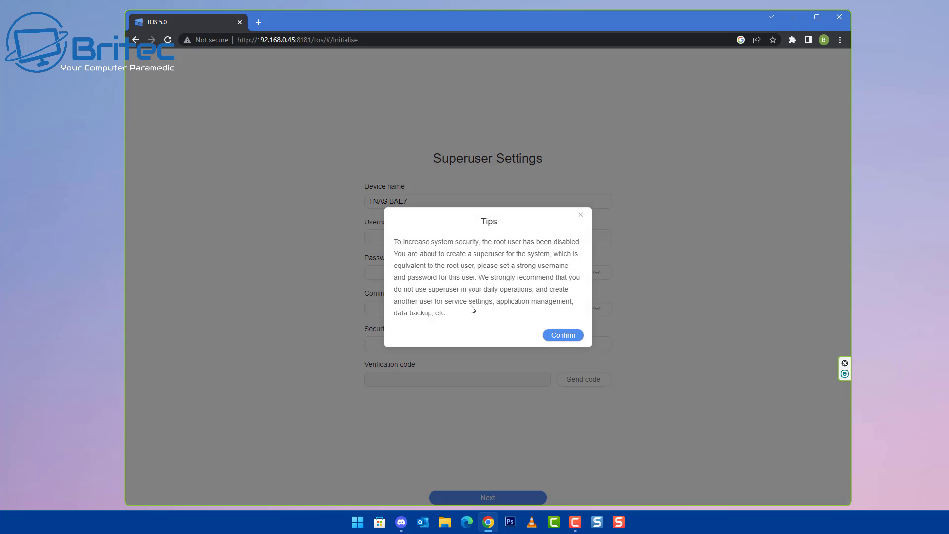
click(567, 336)
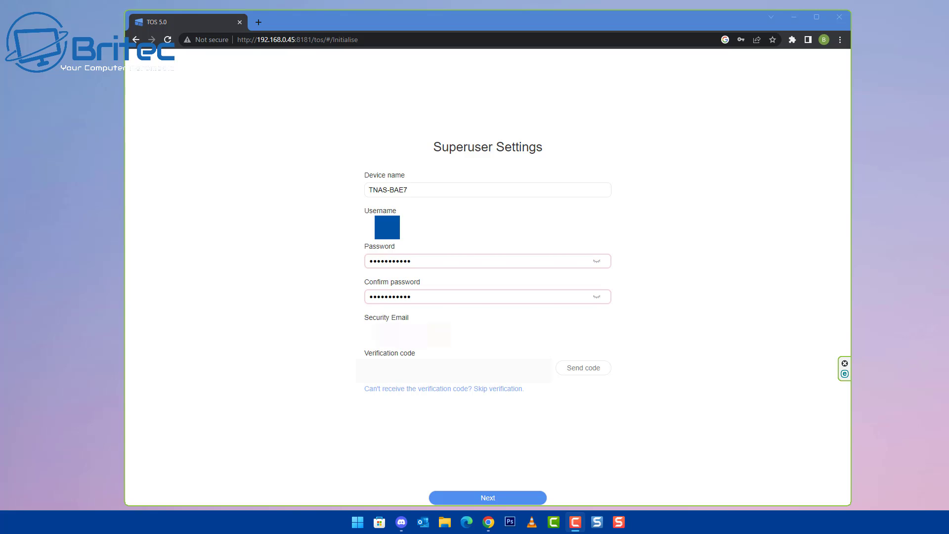
key(Return)
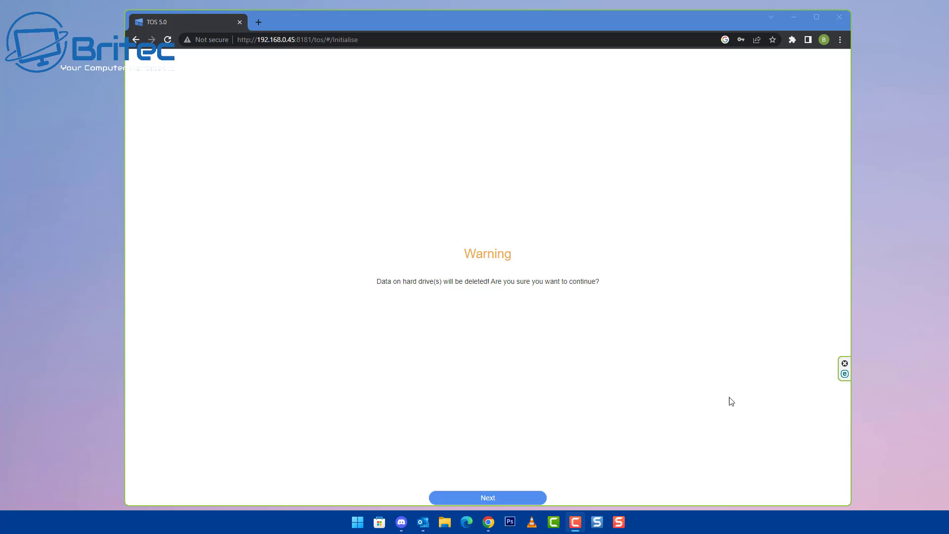
click(489, 499)
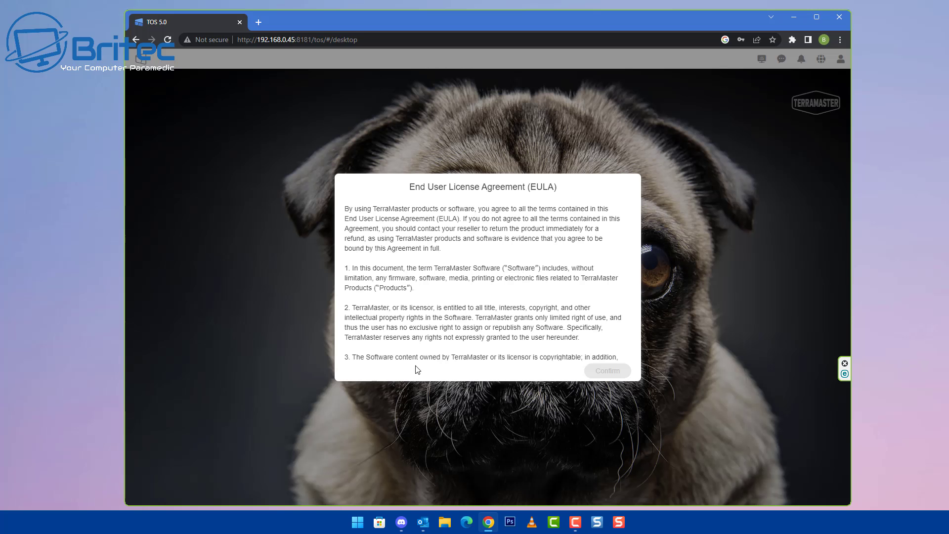
Step: Scroll to the end of the EULA, tick 'I have read and will abide by all terms', and confirm
scroll(590, 292, down, 15)
scroll(599, 291, down, 3)
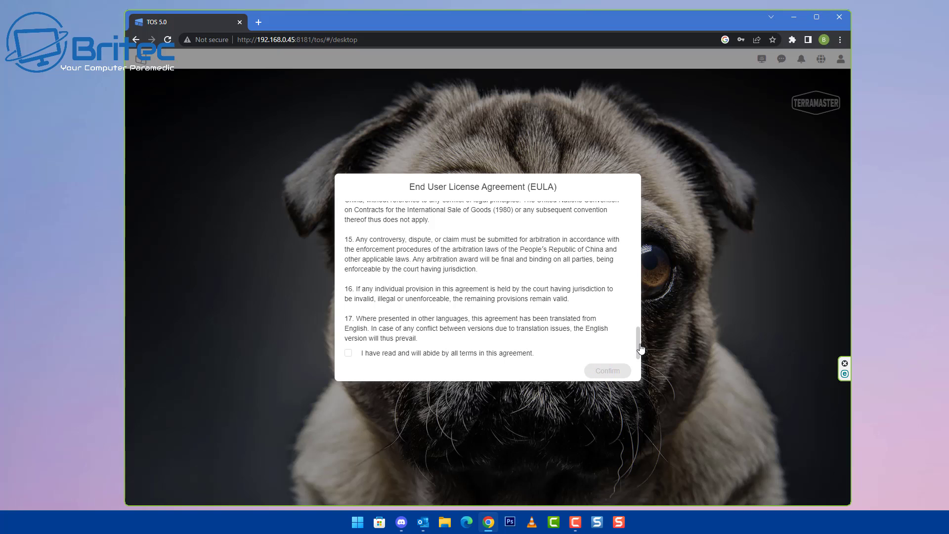
drag(639, 351, 645, 200)
drag(645, 264, 639, 353)
click(370, 355)
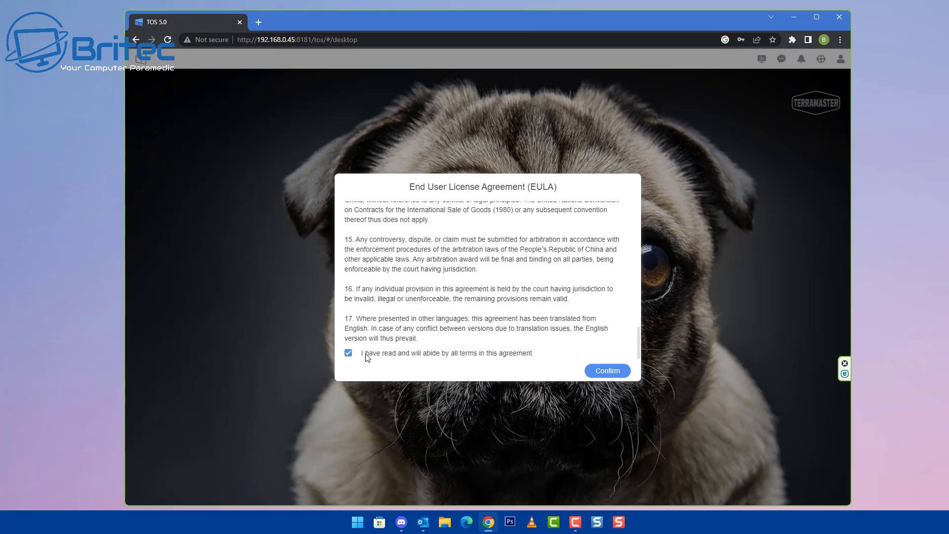
click(607, 370)
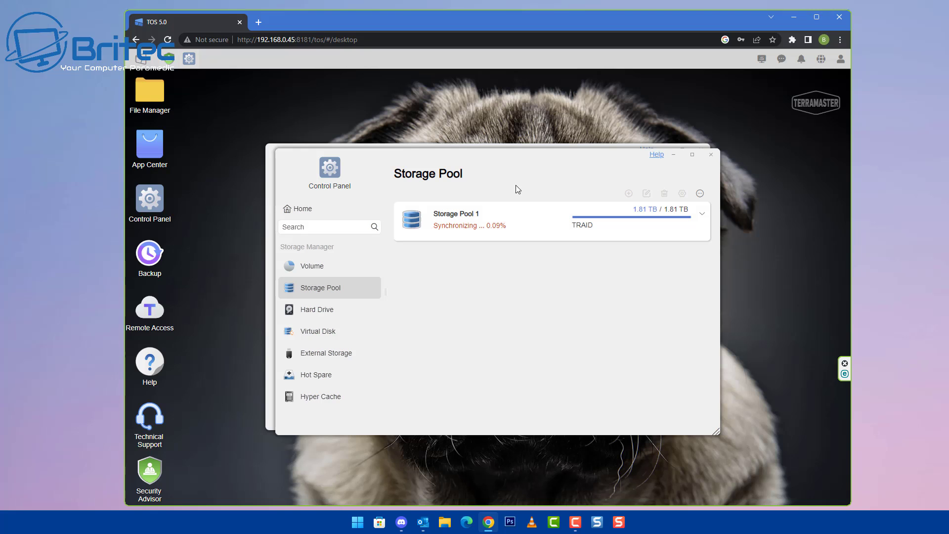
Step: Minimize the Control Panel and Security Advisor windows to clear the desktop
drag(522, 154, 513, 150)
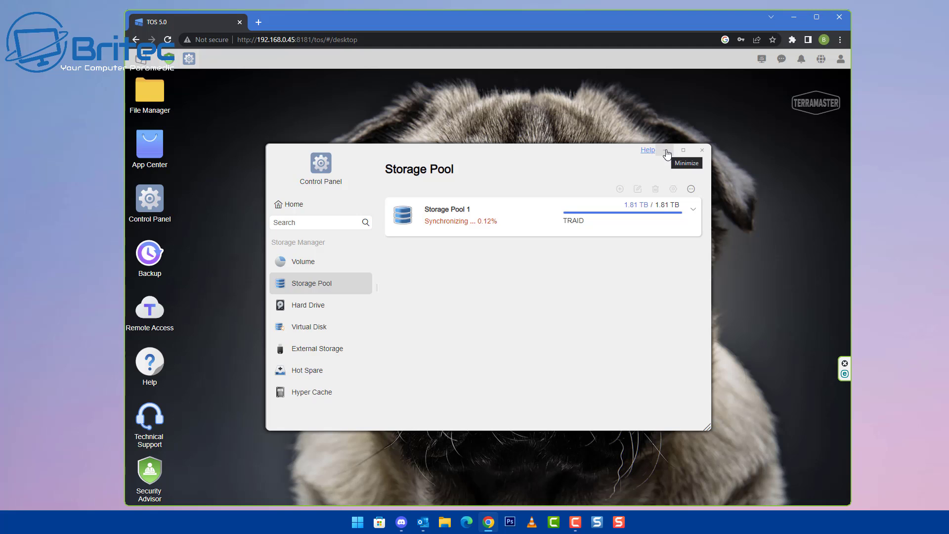
click(665, 151)
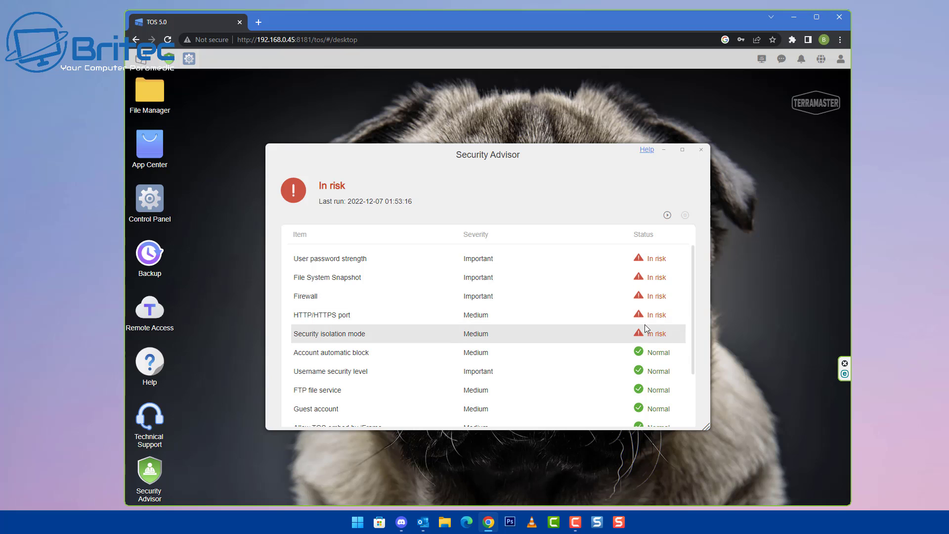
click(663, 150)
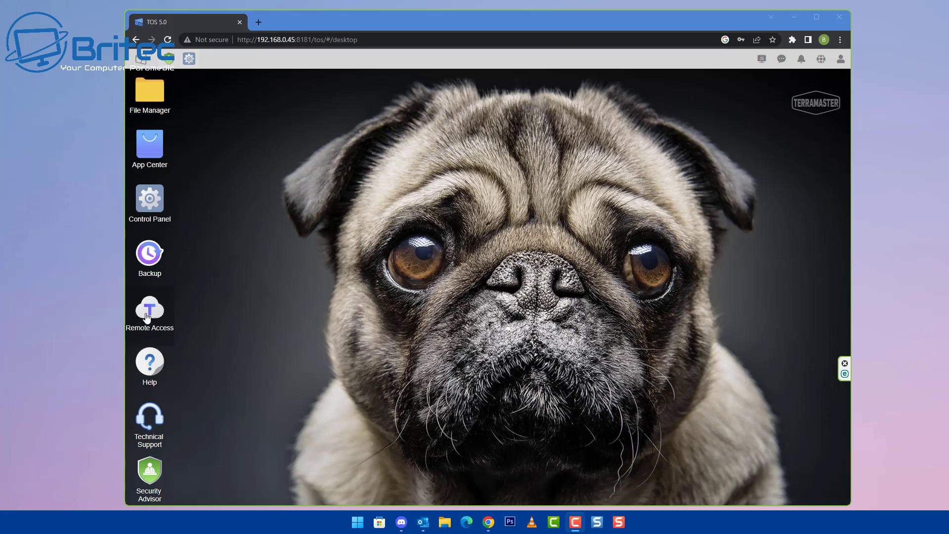
click(150, 260)
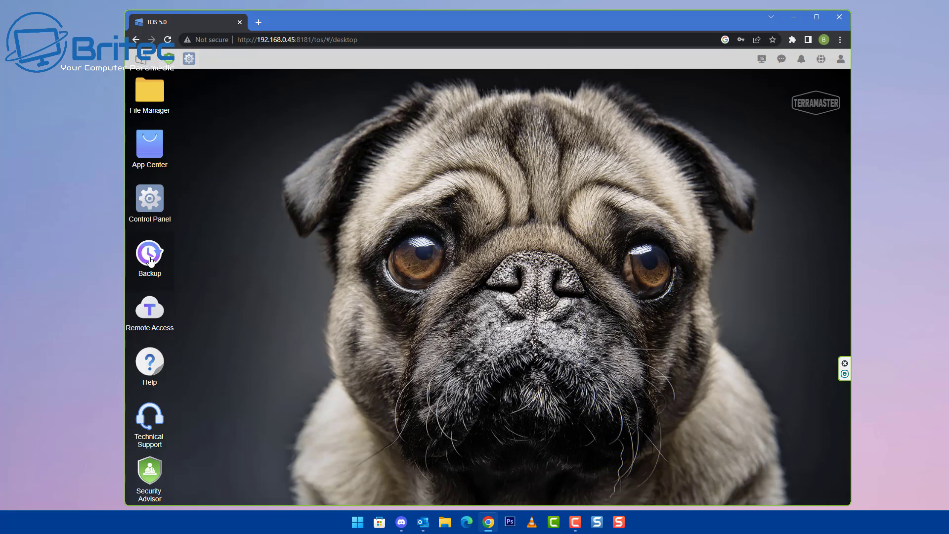
click(151, 260)
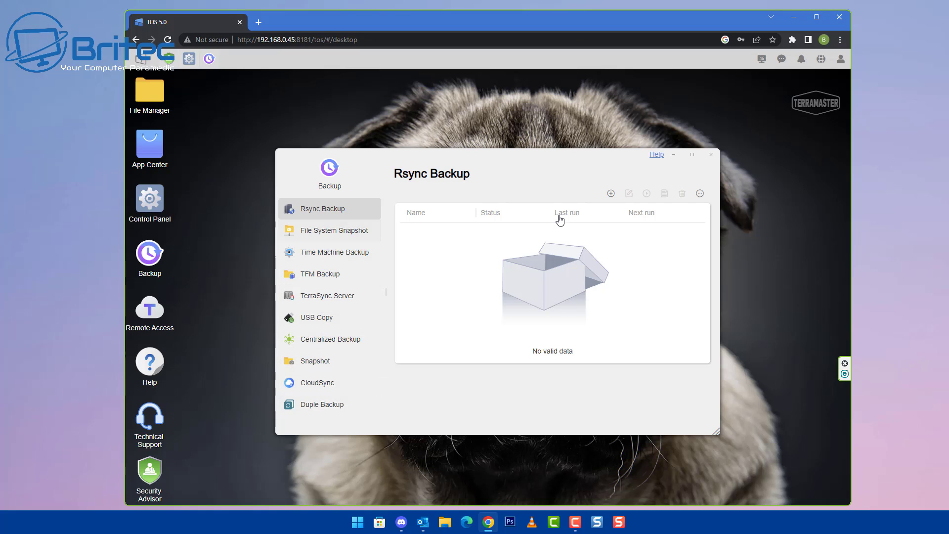
click(711, 157)
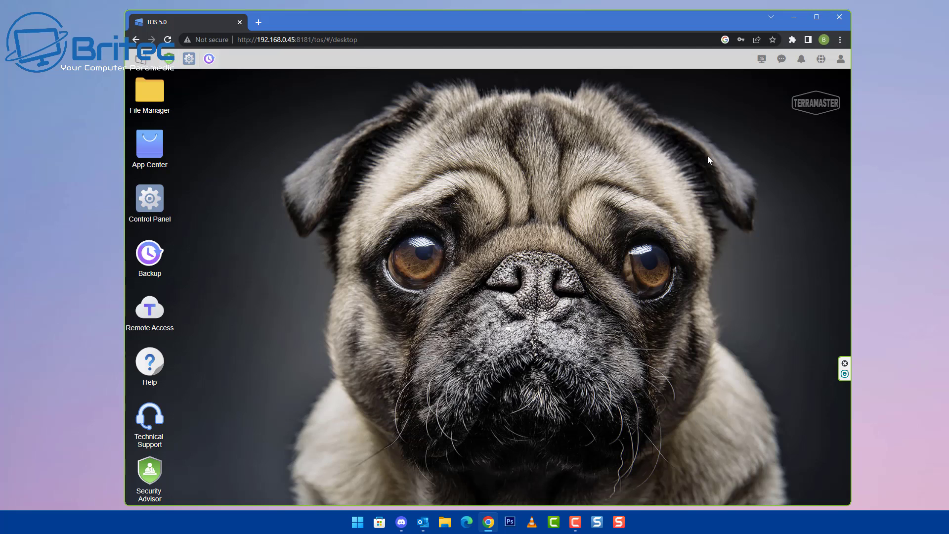
Step: Open Remote Access, scroll its TNAS.online page, and close the window
double_click(153, 316)
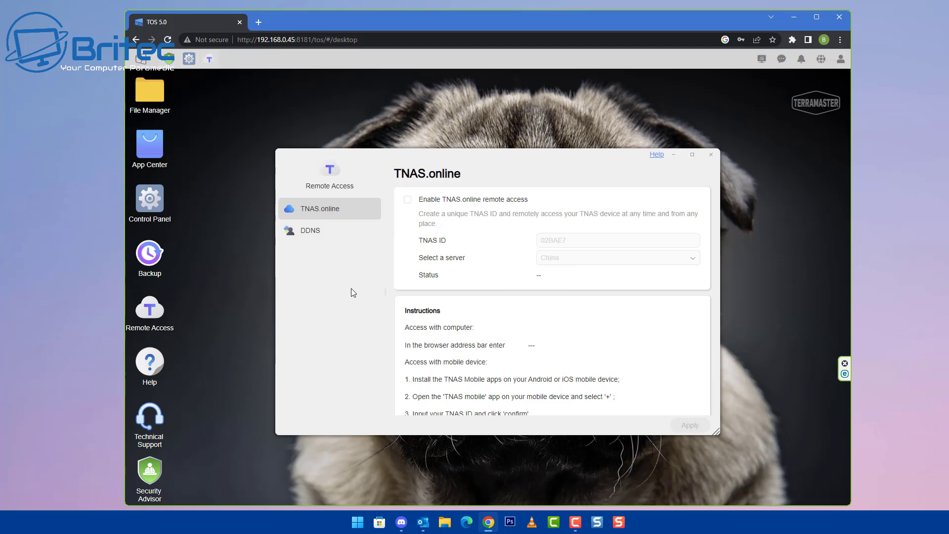
scroll(624, 319, down, 1)
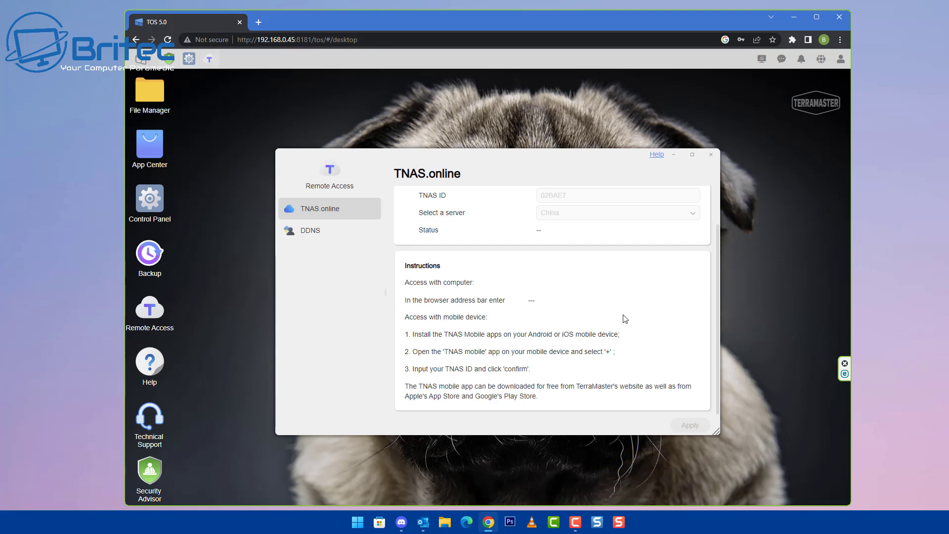
click(710, 155)
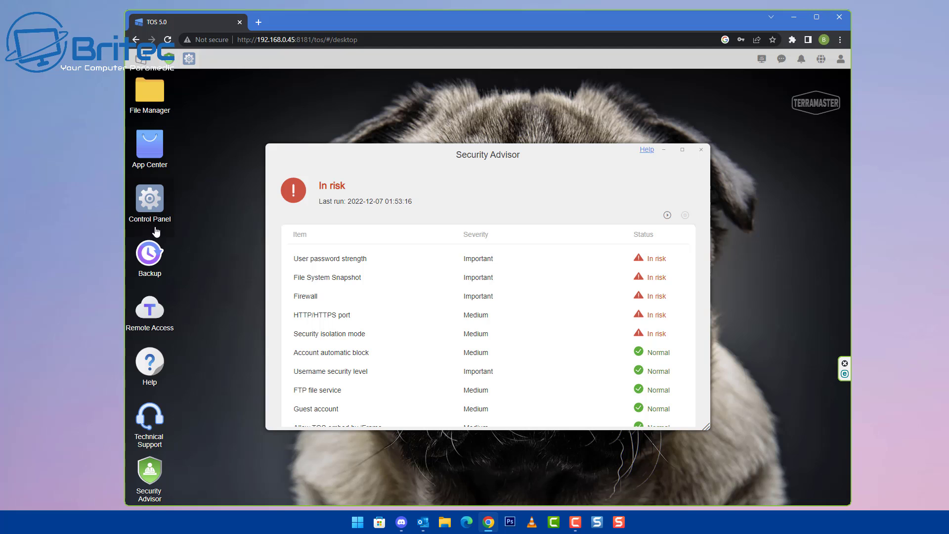
Step: Close Security Advisor, open App Center, and scroll through its 18 Recommended apps
click(701, 150)
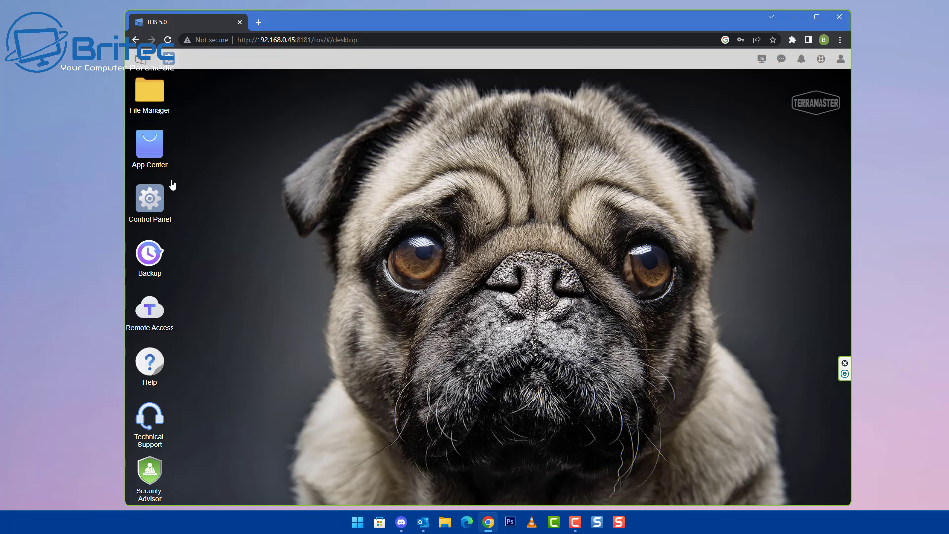
click(153, 156)
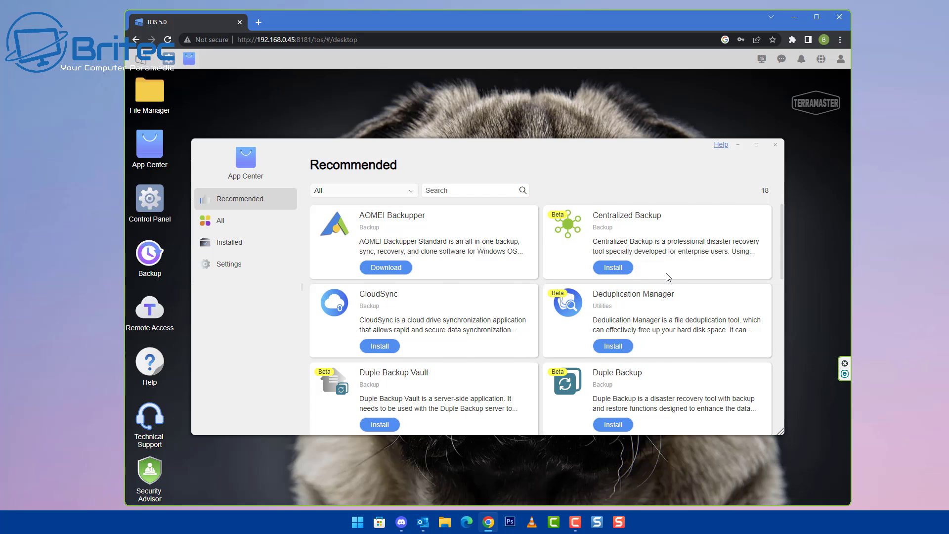
scroll(668, 278, down, 1)
scroll(668, 277, down, 1)
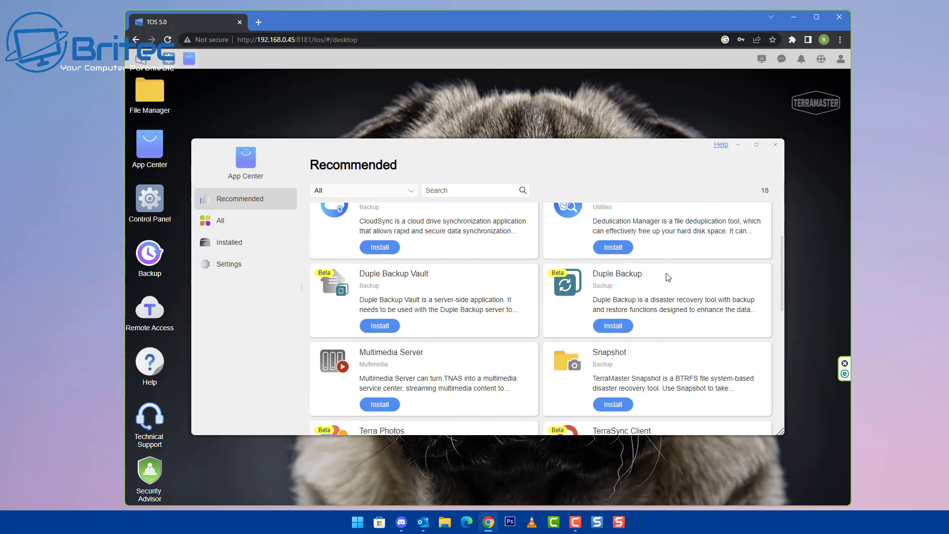
scroll(668, 277, down, 1)
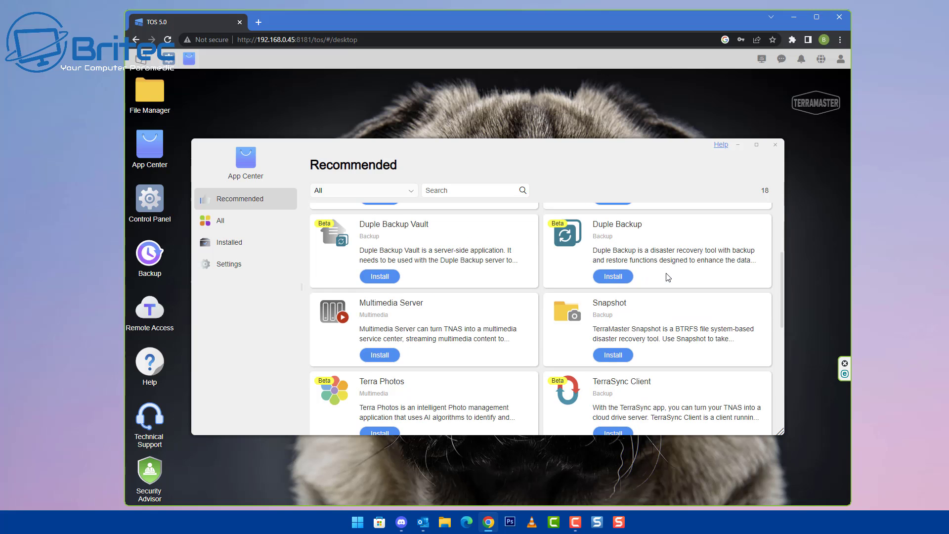
scroll(668, 278, down, 1)
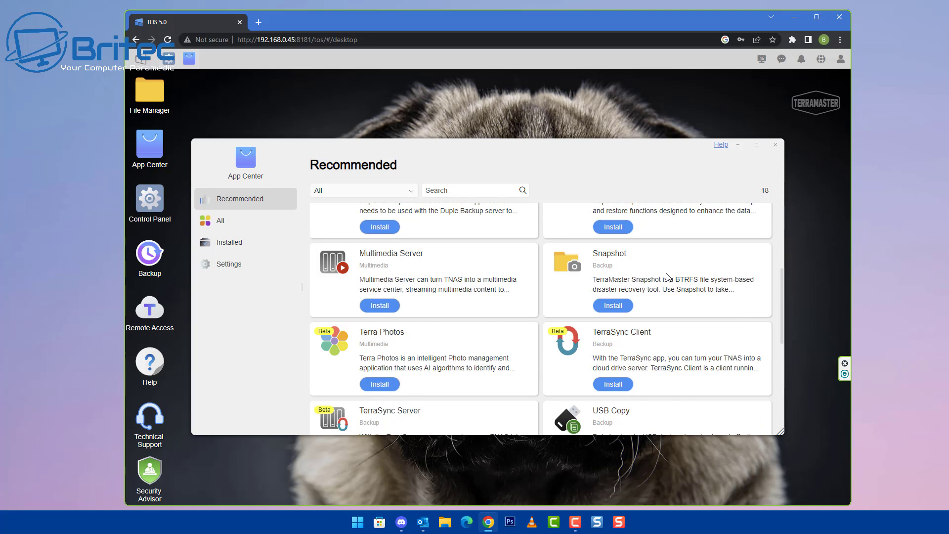
scroll(668, 277, down, 1)
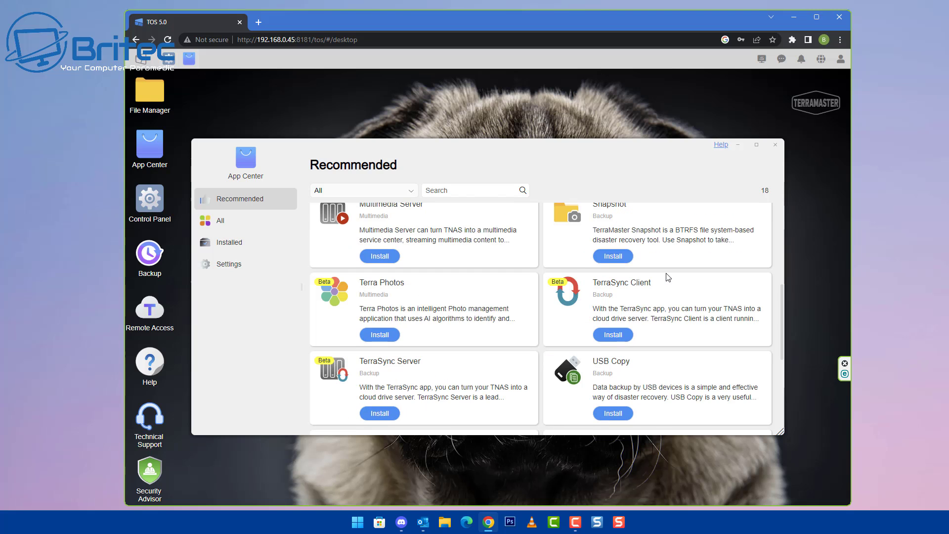
scroll(668, 277, down, 1)
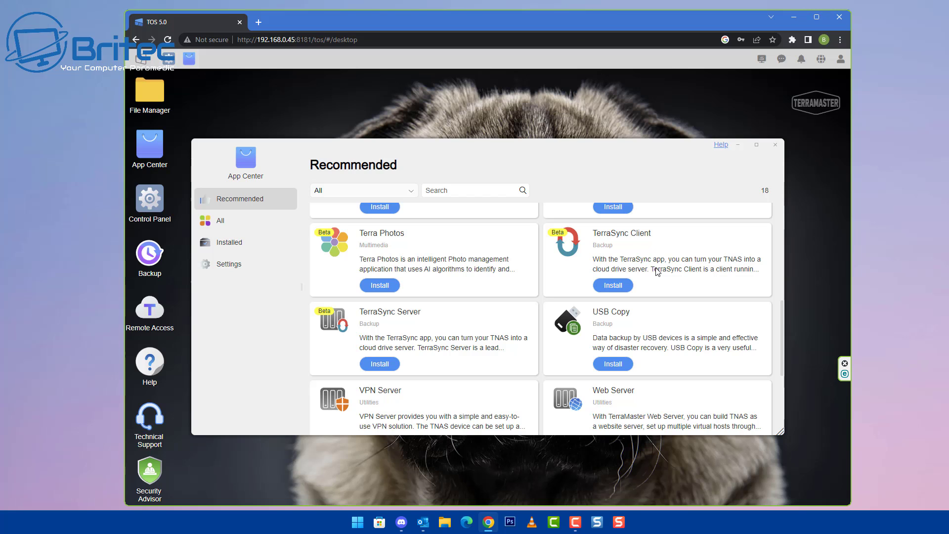
scroll(658, 272, down, 1)
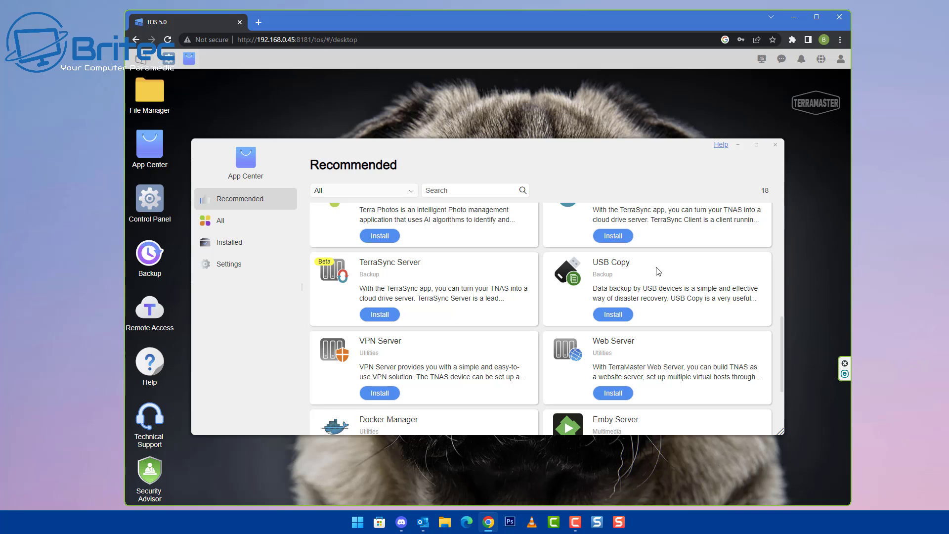
scroll(657, 271, down, 1)
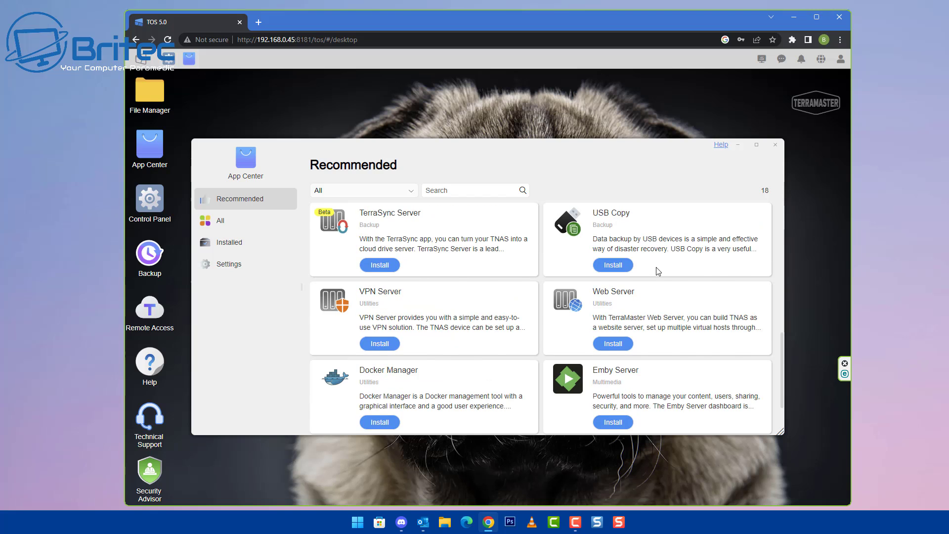
scroll(657, 272, down, 1)
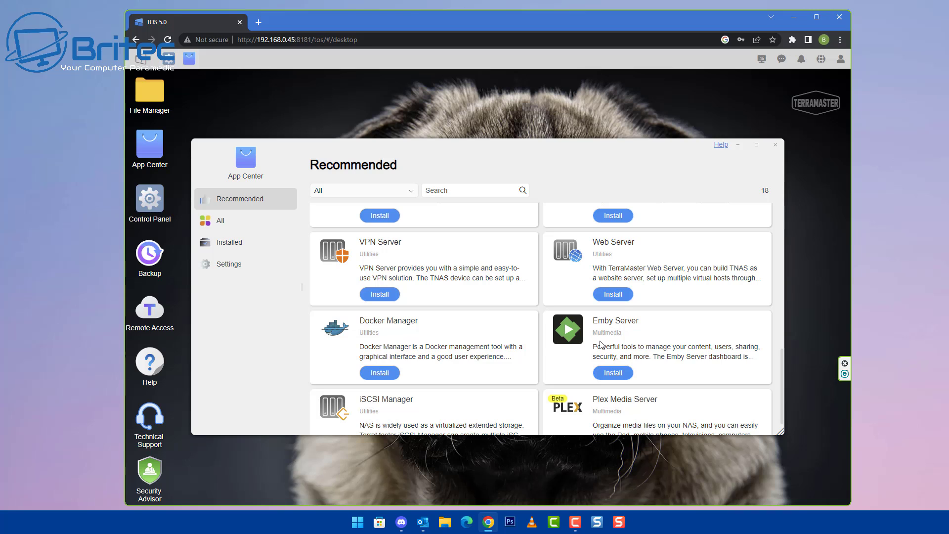
scroll(600, 344, down, 1)
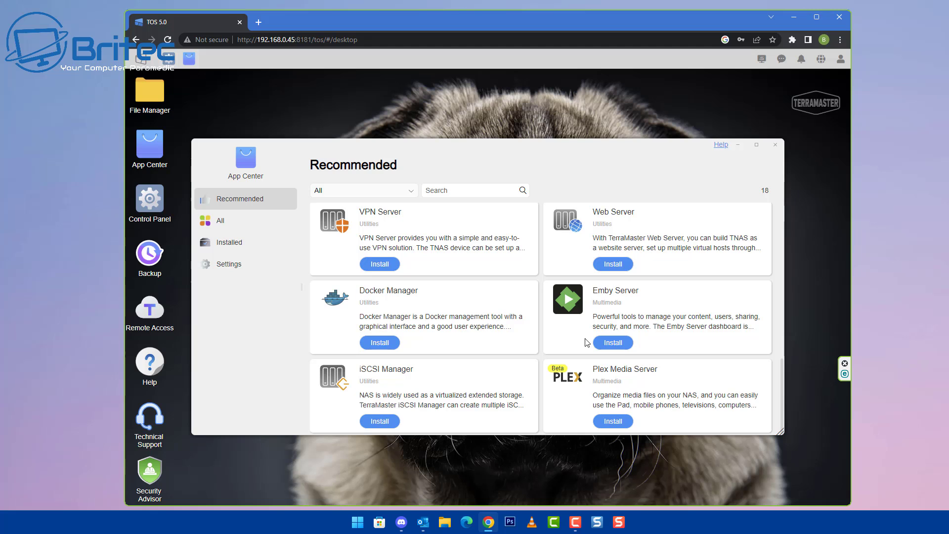
scroll(586, 342, up, 3)
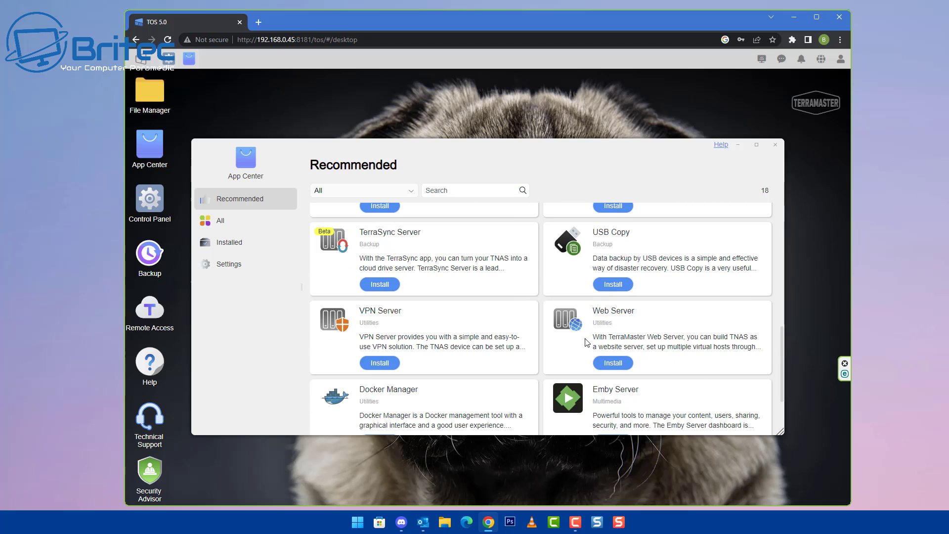
Step: Switch App Center to All, scroll the full 57-app catalogue, then close App Center
click(214, 225)
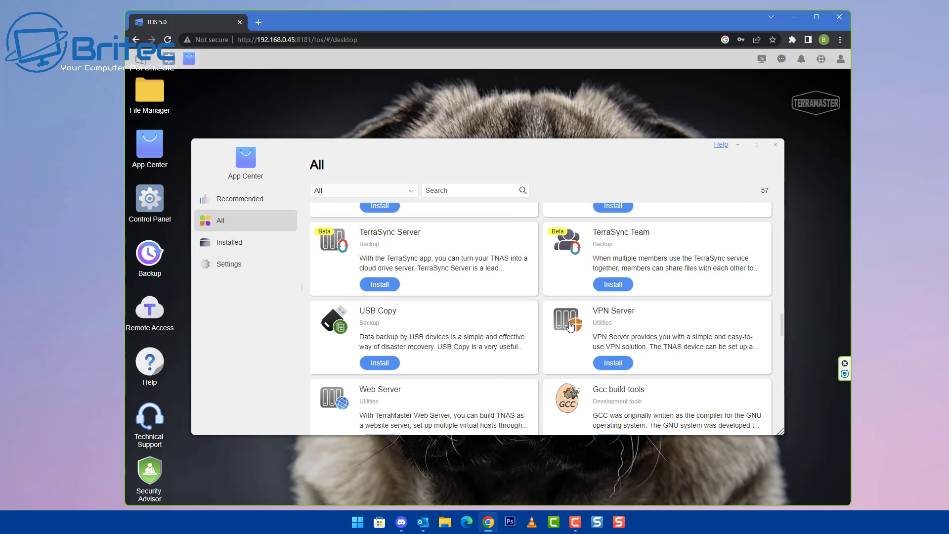
scroll(570, 326, down, 3)
scroll(570, 326, down, 2)
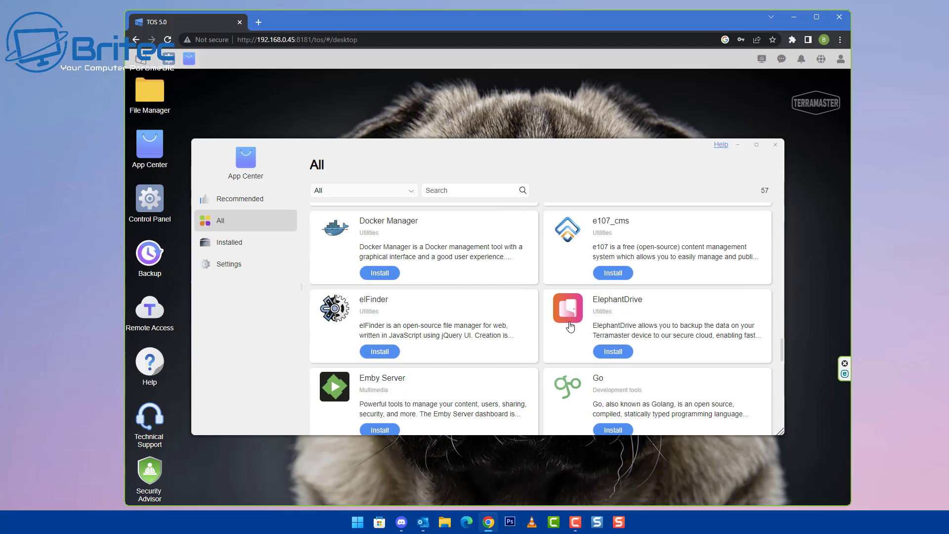
scroll(570, 326, down, 1)
scroll(570, 326, down, 3)
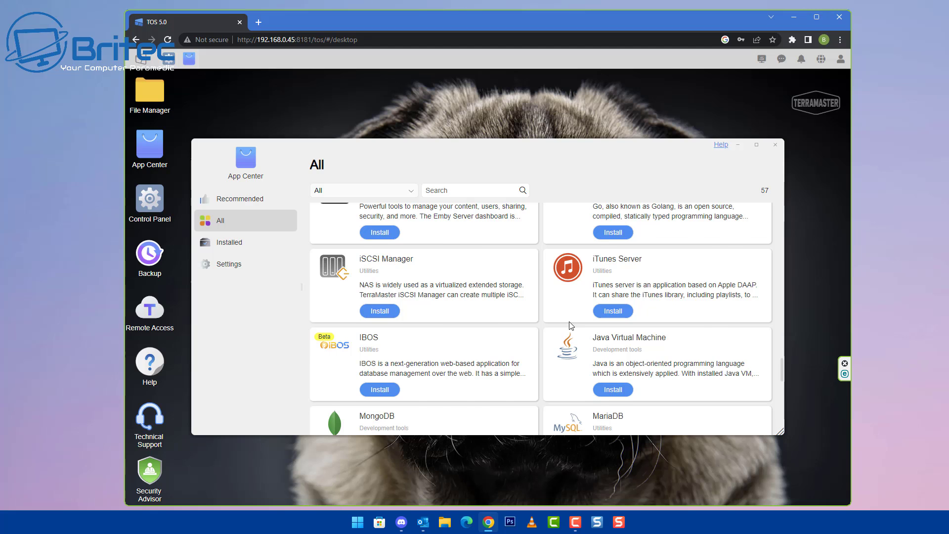
scroll(571, 325, down, 3)
scroll(571, 325, down, 1)
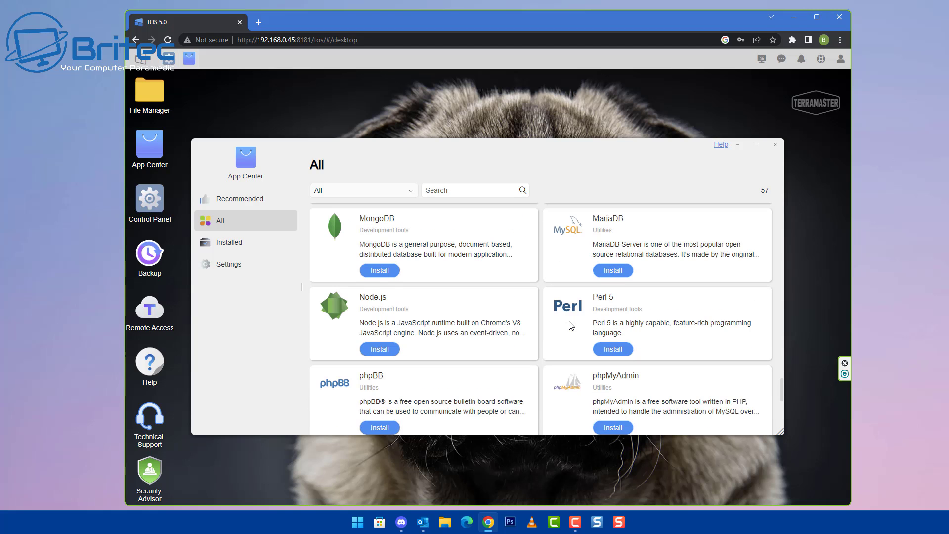
scroll(571, 325, down, 2)
scroll(571, 325, down, 4)
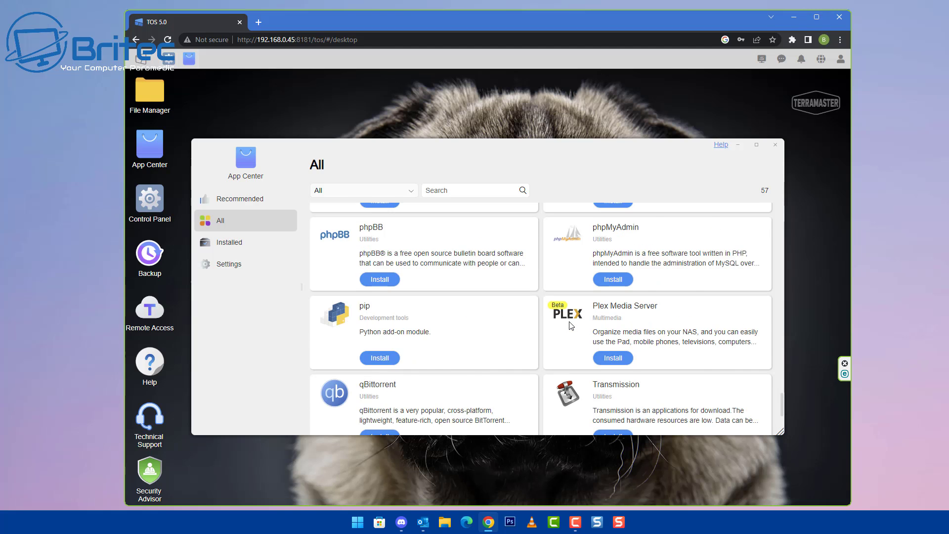
scroll(570, 326, down, 1)
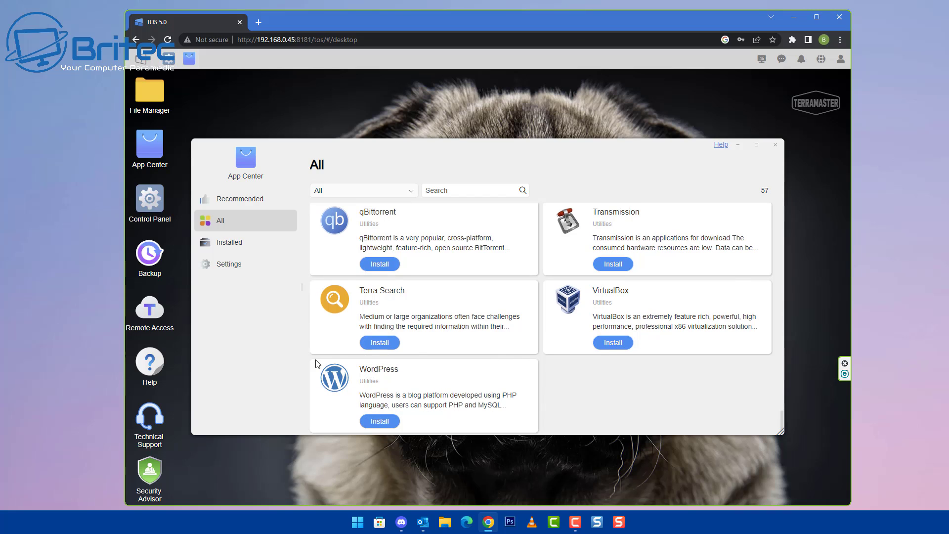
click(773, 147)
Step: Browse File Manager's homes share (BenchNAS folder) and public share (#recycle), then close it
click(151, 96)
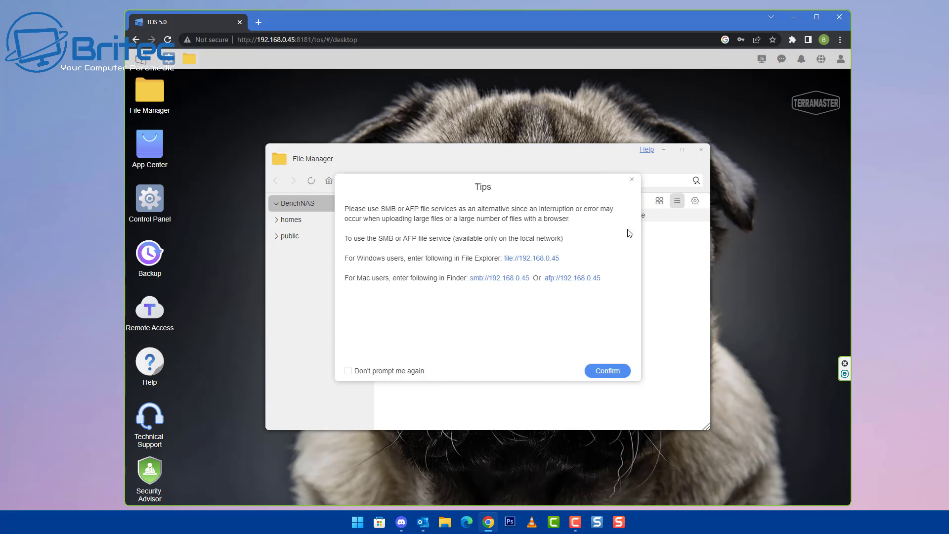
click(631, 180)
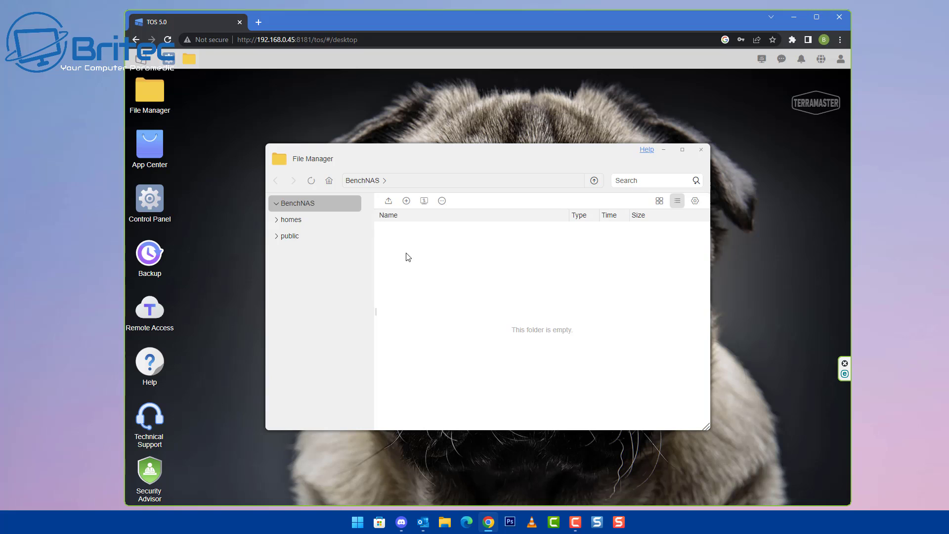
click(296, 225)
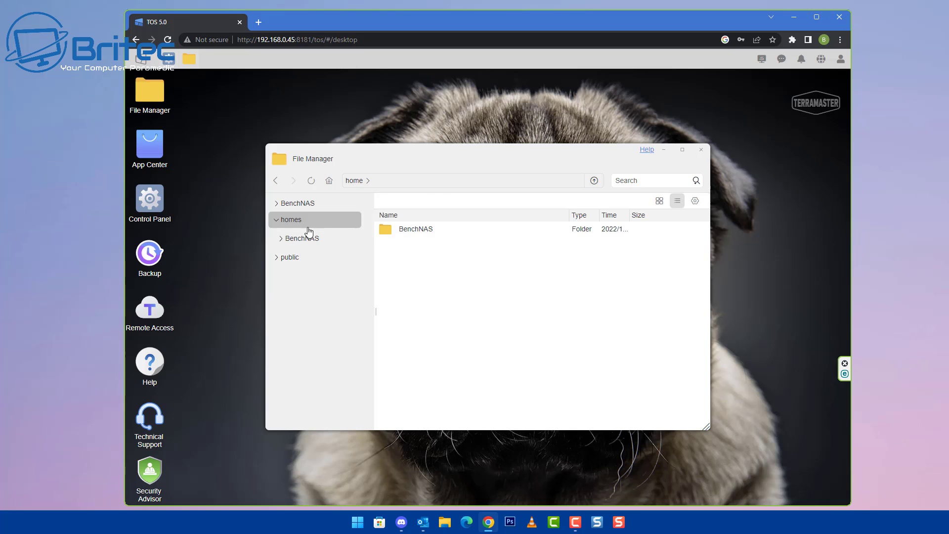
click(303, 242)
click(291, 258)
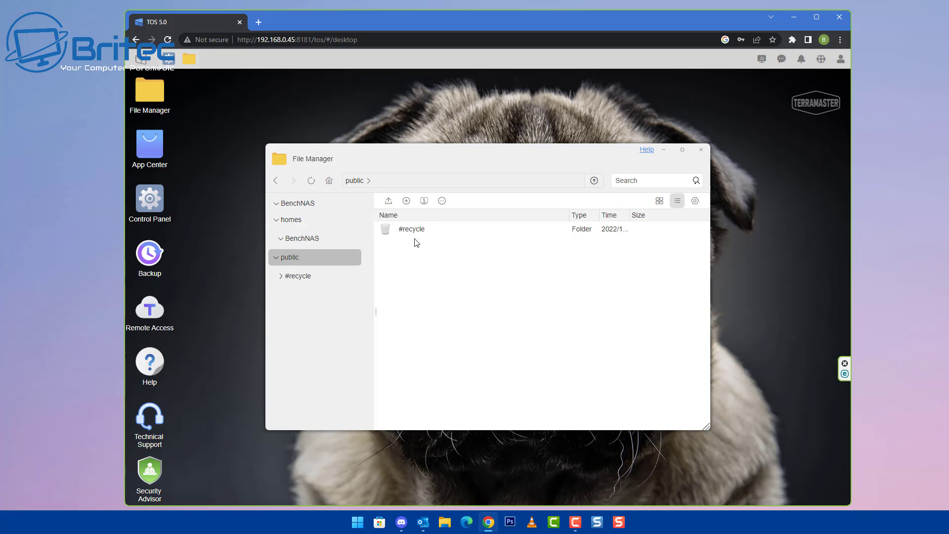
click(300, 209)
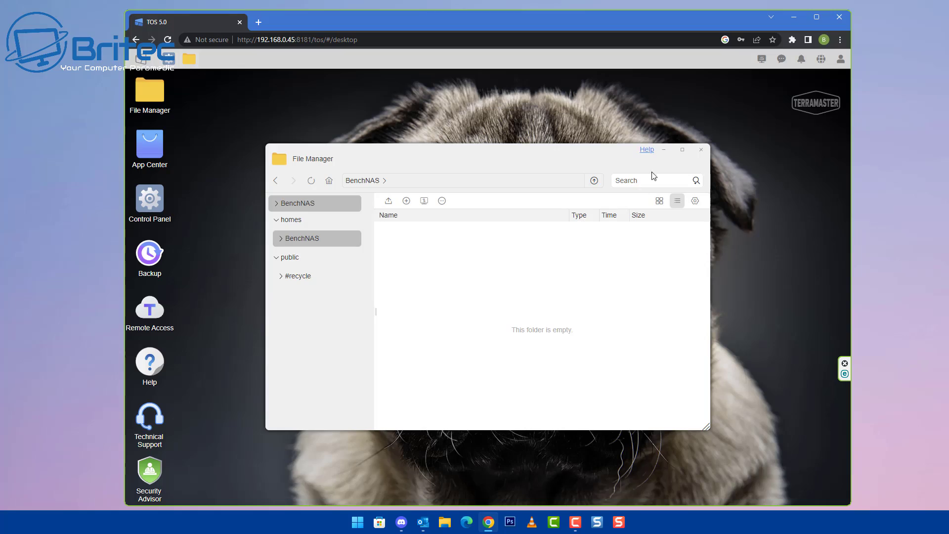
click(701, 149)
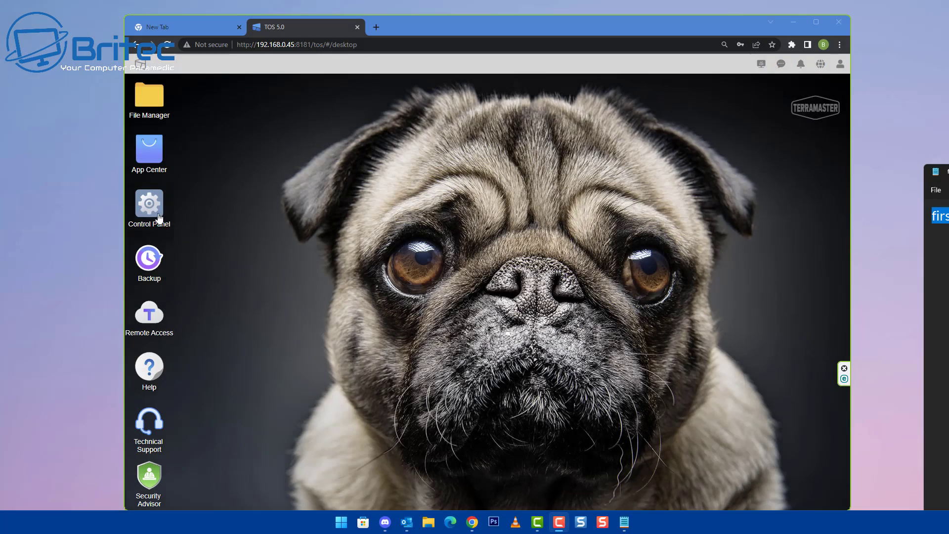
Step: In Control Panel's user list, start a new user named test and enter its password twice
click(157, 217)
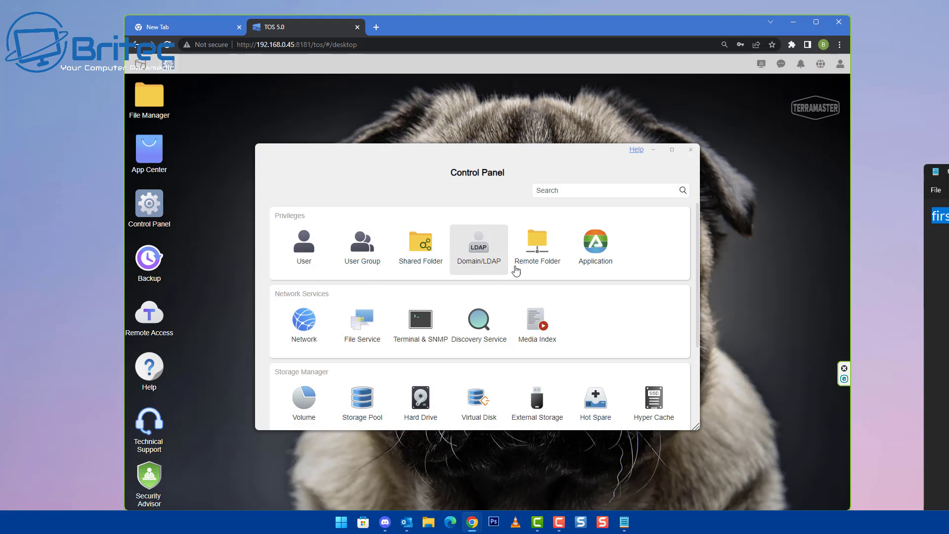
click(305, 257)
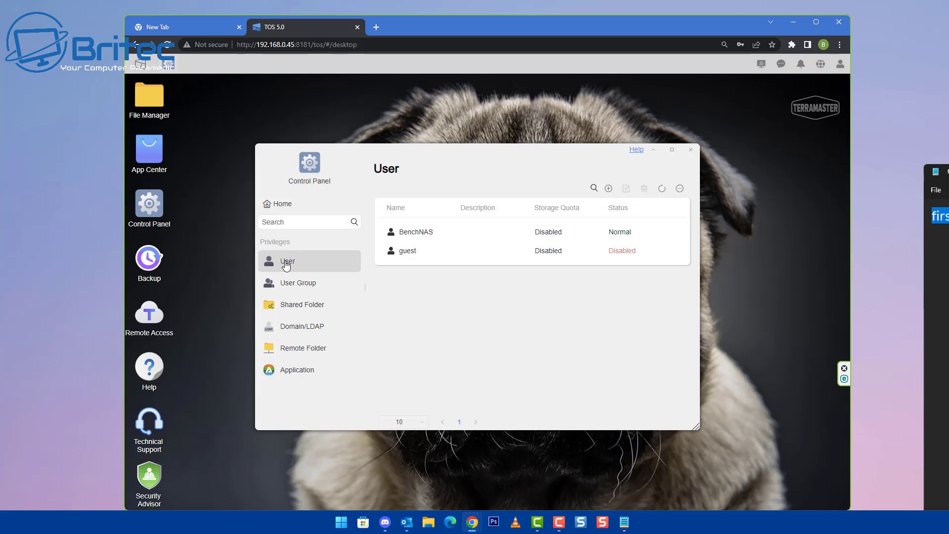
click(608, 189)
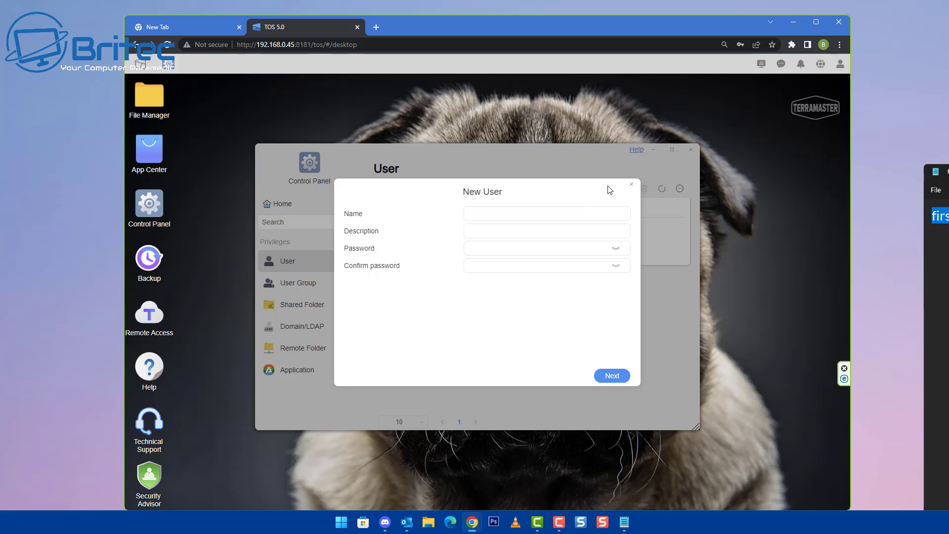
click(499, 218)
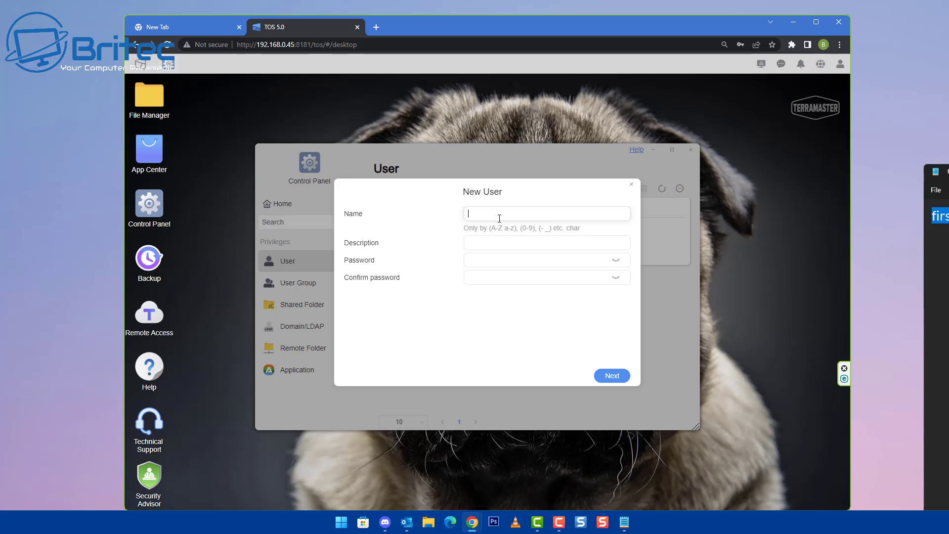
text(test)
click(477, 244)
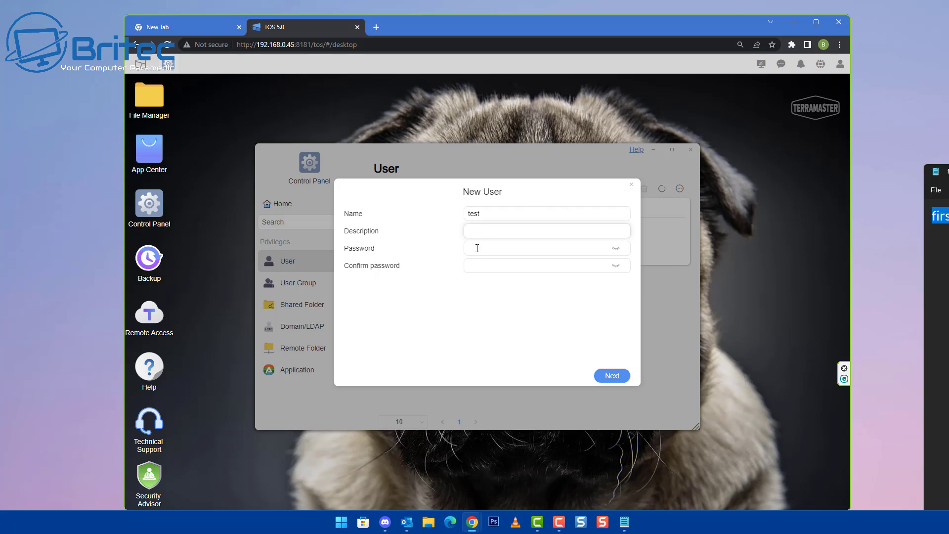
click(478, 248)
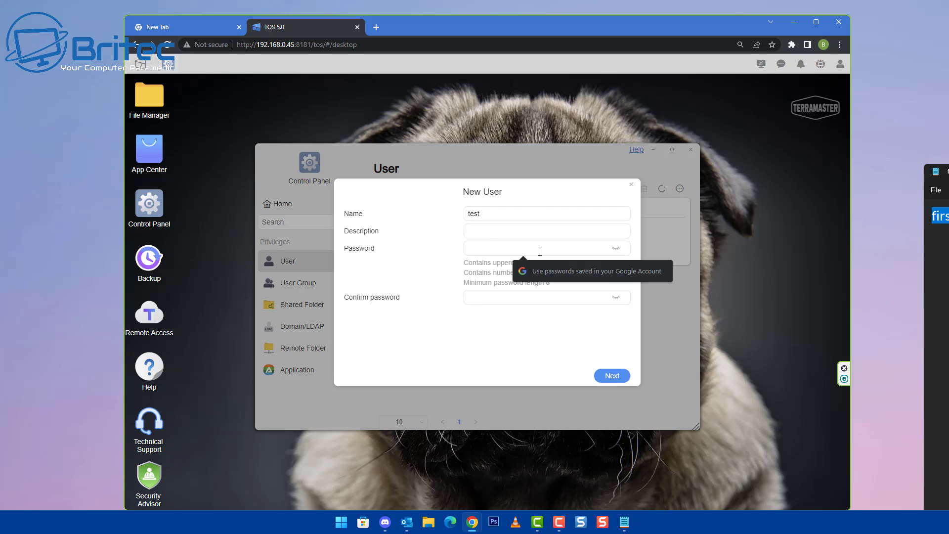
text(********)
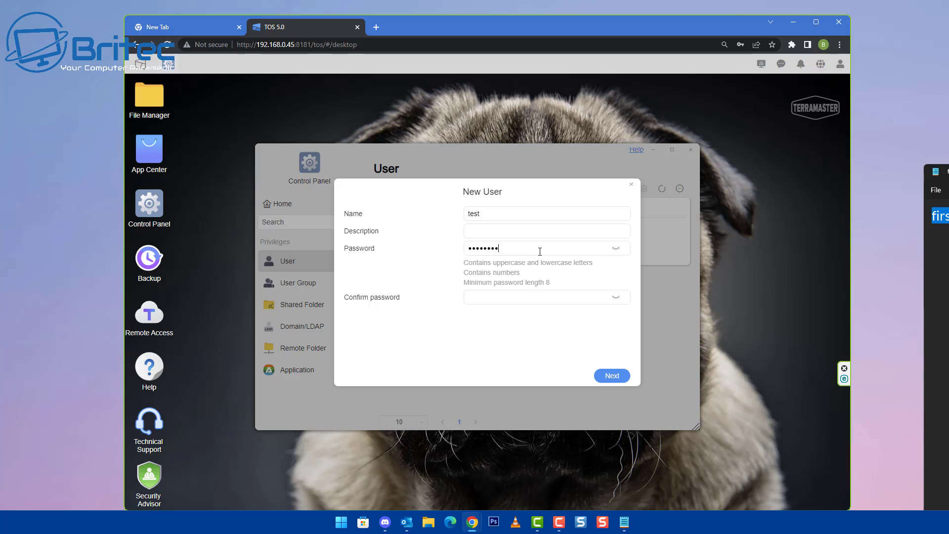
click(483, 303)
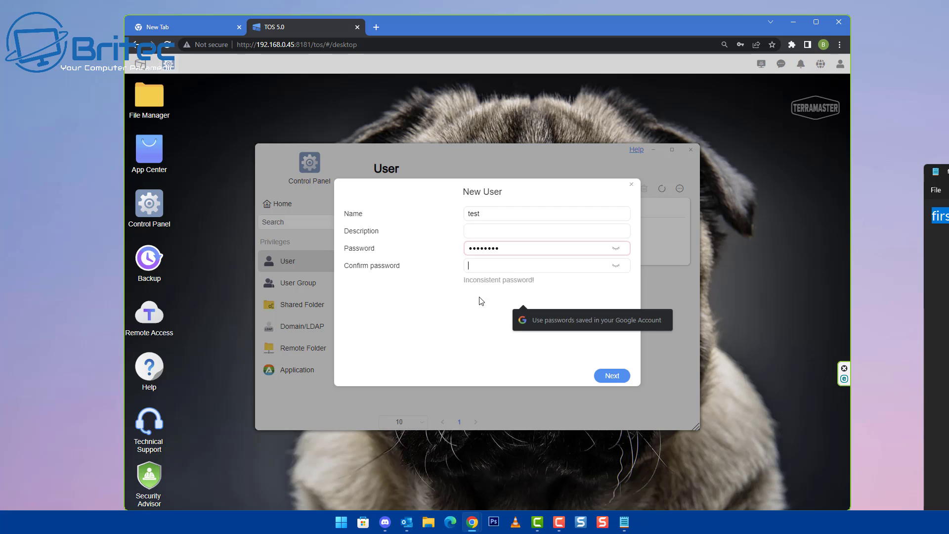
text(••••••••)
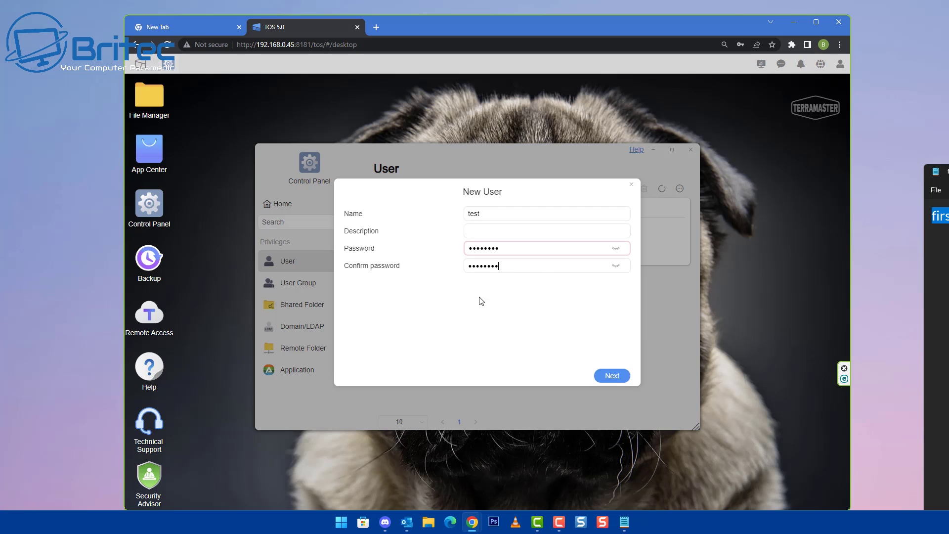
Step: Lengthen both the password and its confirmation by appending the same extra characters
drag(474, 249, 453, 252)
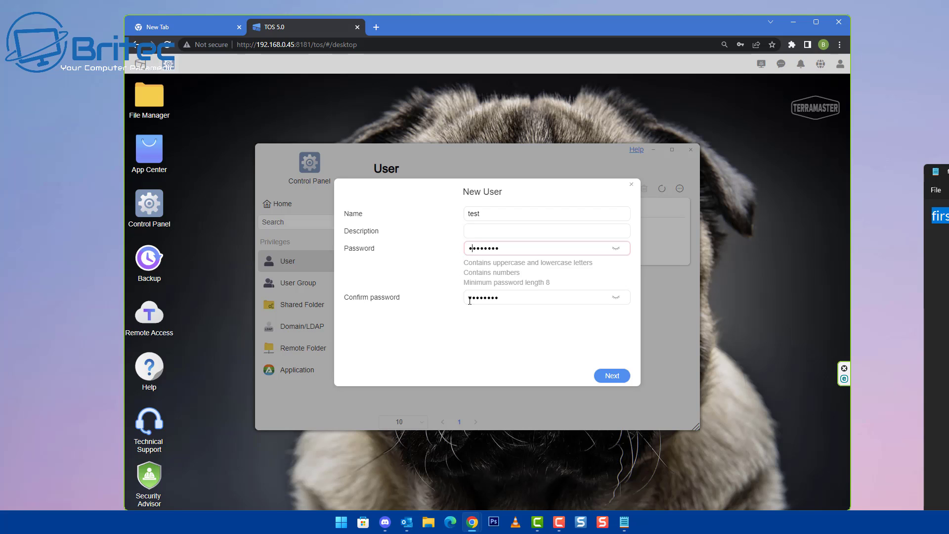
drag(472, 298, 468, 292)
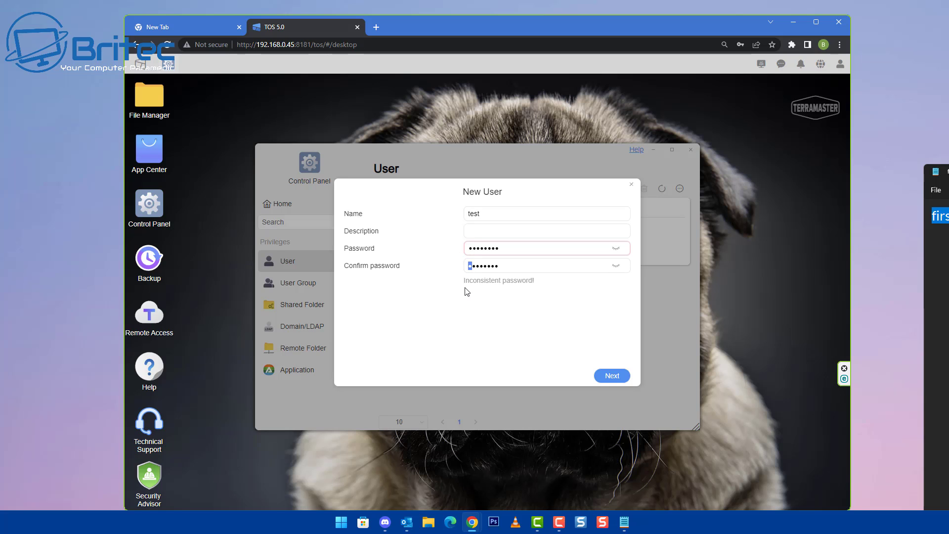
click(520, 251)
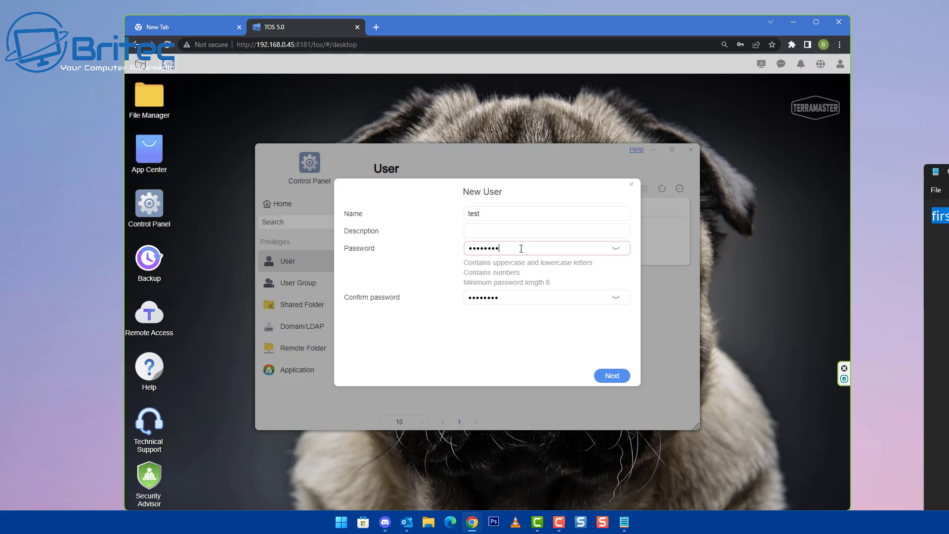
text(12)
click(520, 297)
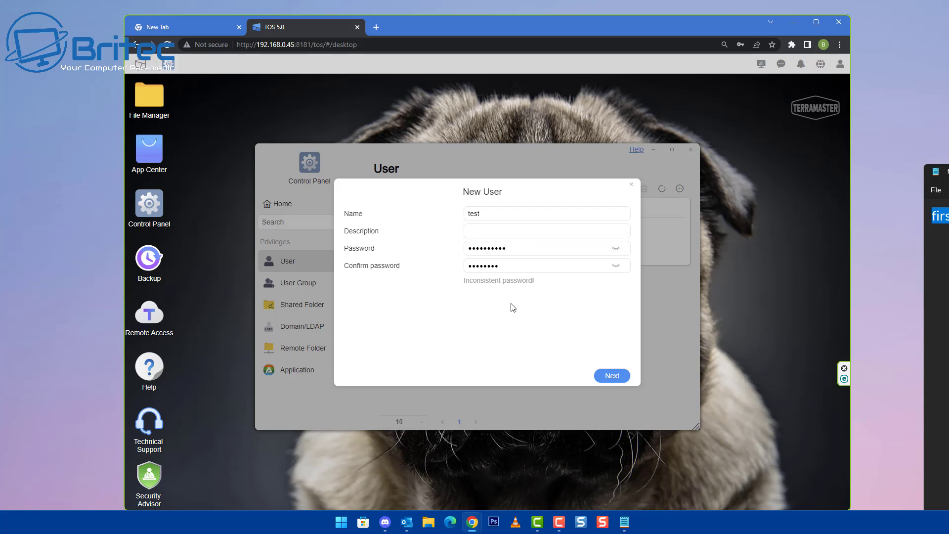
text(12)
Step: Continue past the quota and group pages, keeping no storage limit and the default groups
click(609, 379)
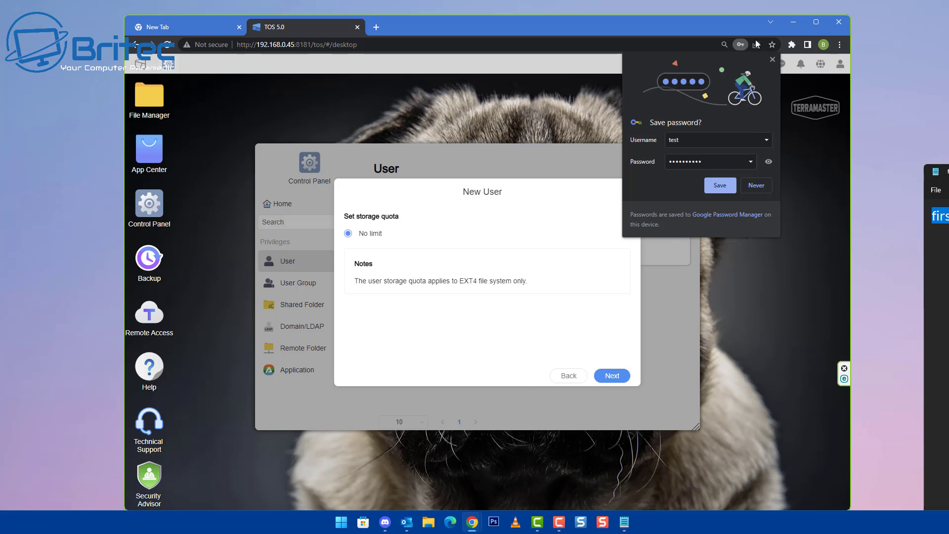
click(720, 186)
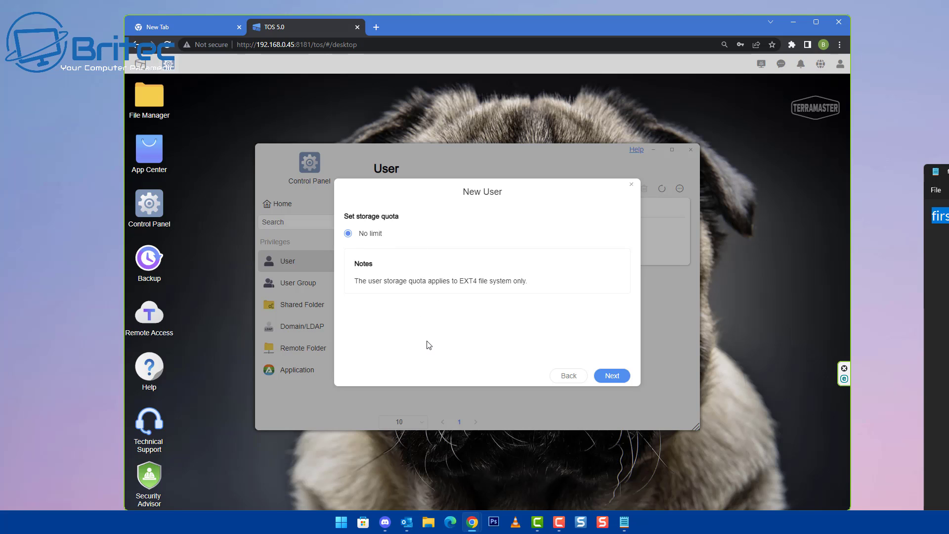
click(607, 377)
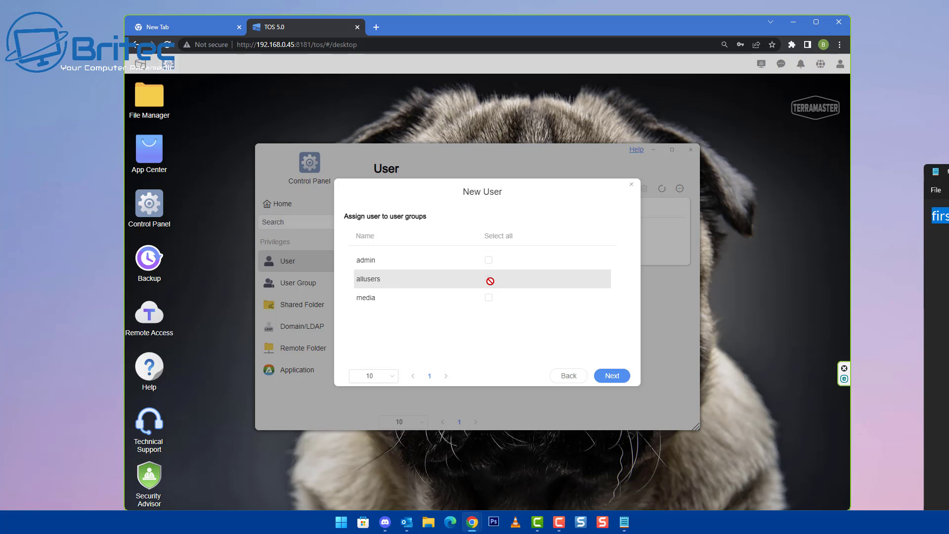
click(617, 378)
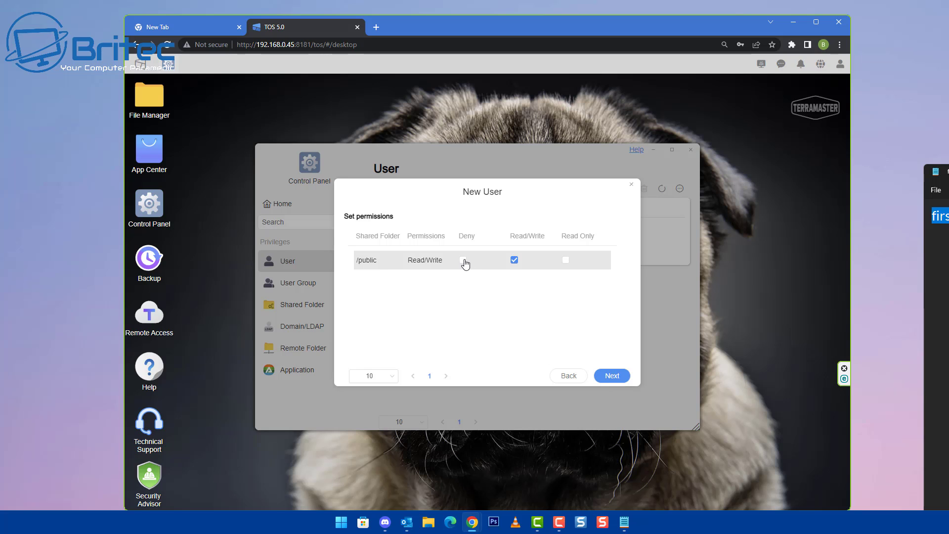
Step: Give test read-only access to /public, review the summary, and create the user
click(566, 259)
click(513, 261)
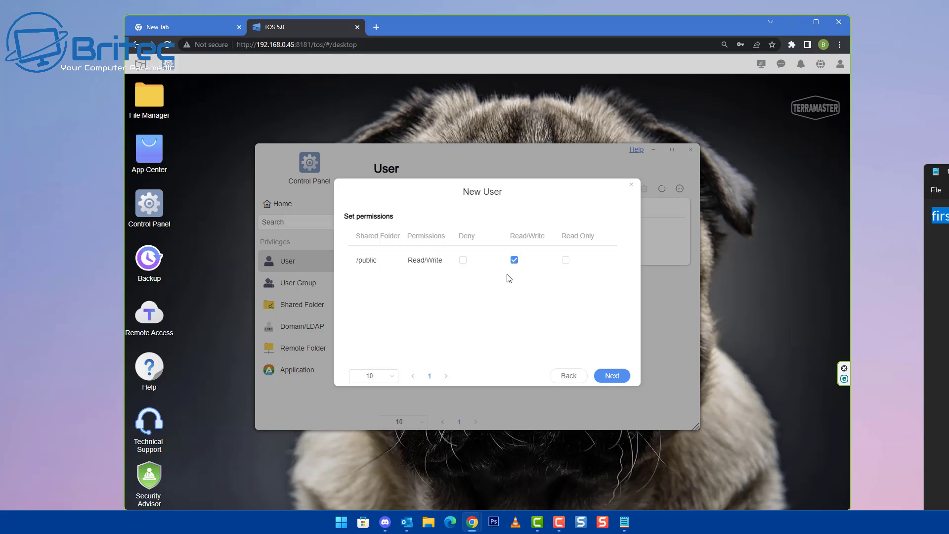
click(566, 262)
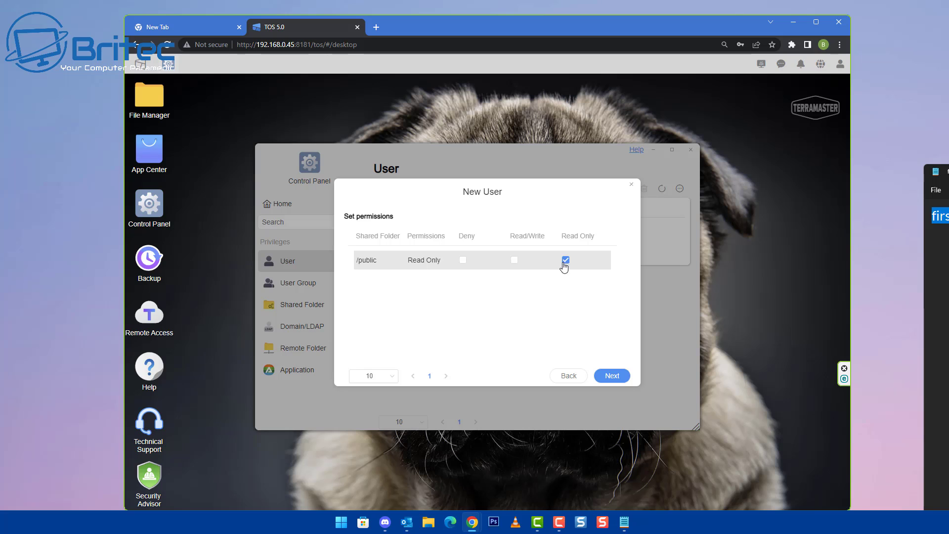
click(514, 260)
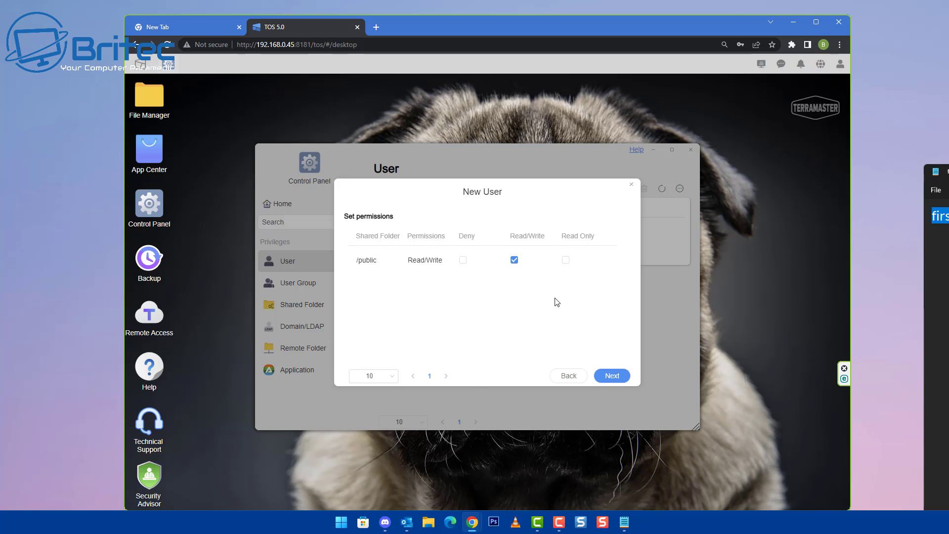
click(566, 260)
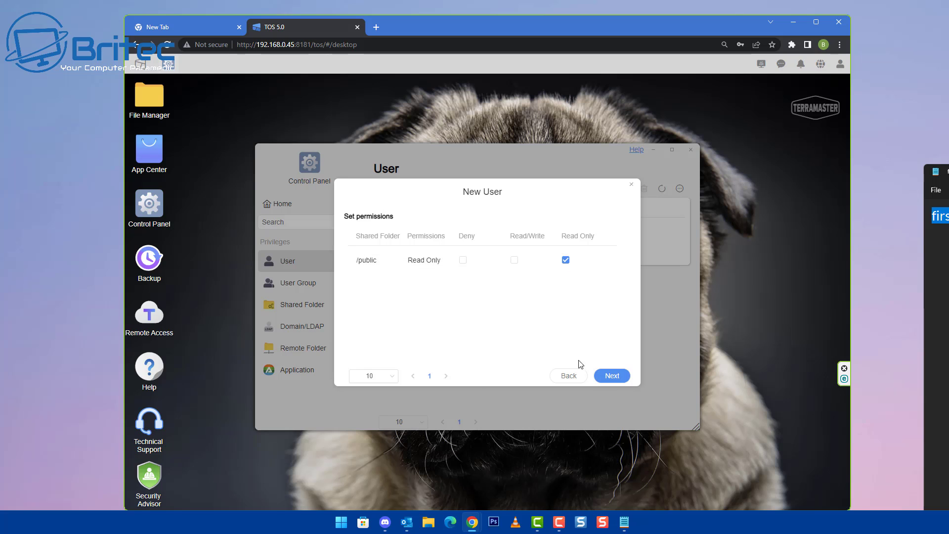
click(612, 376)
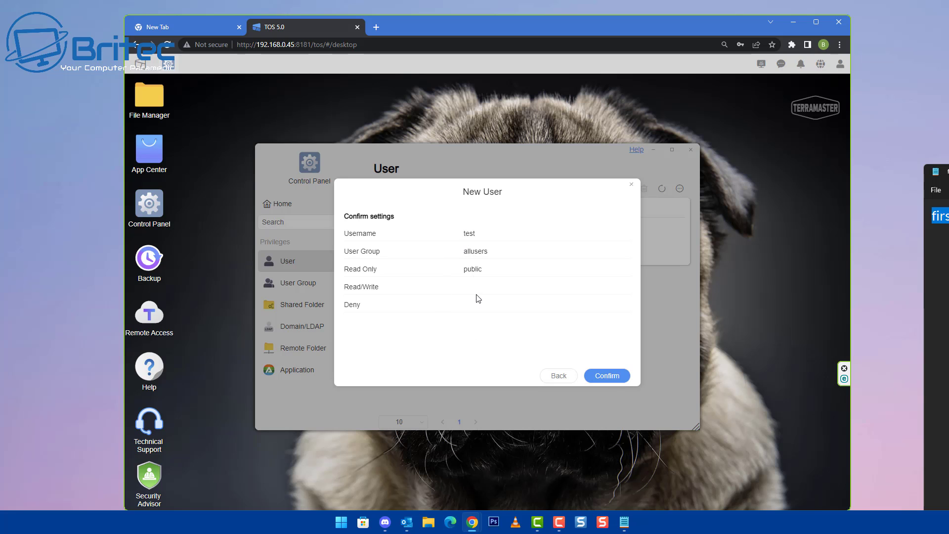
click(612, 377)
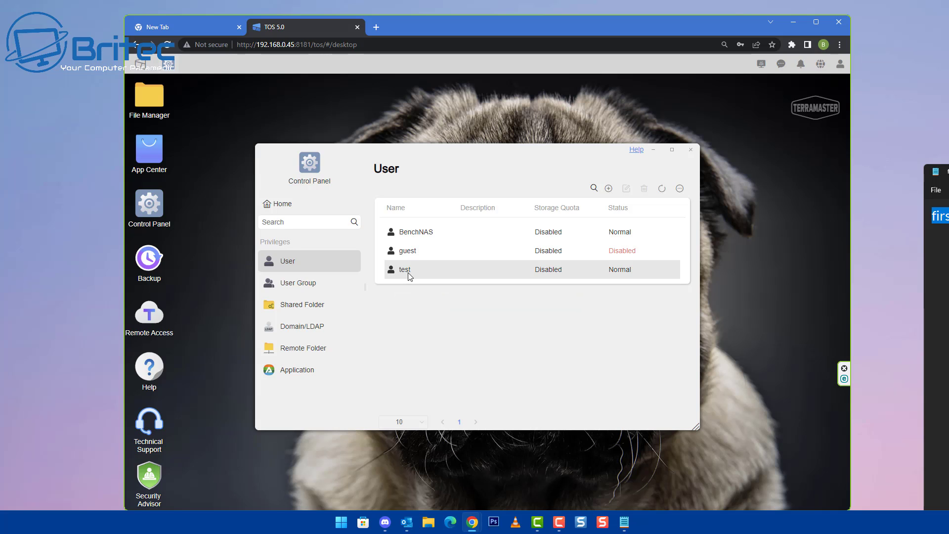
Step: Select the new test user, then move via User Groups to Shared Folder and start a new share
click(546, 272)
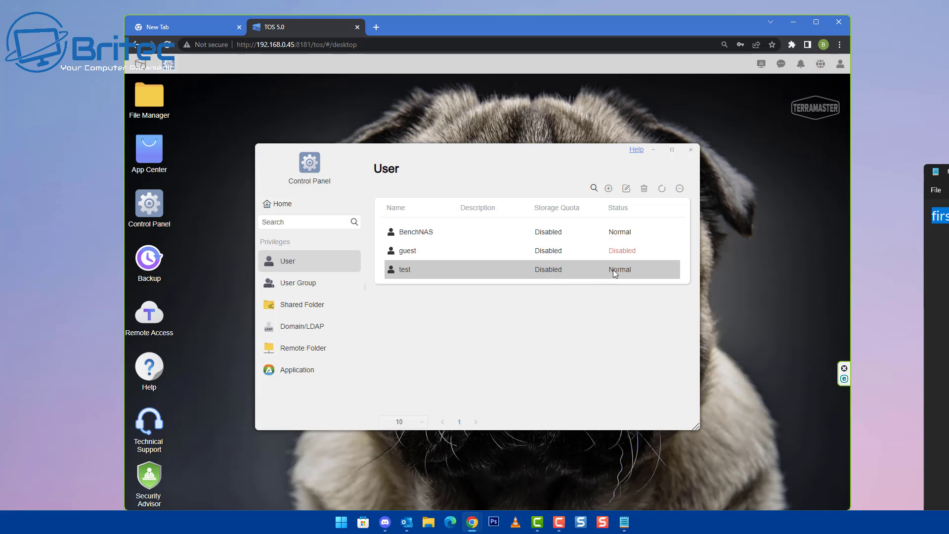
click(307, 284)
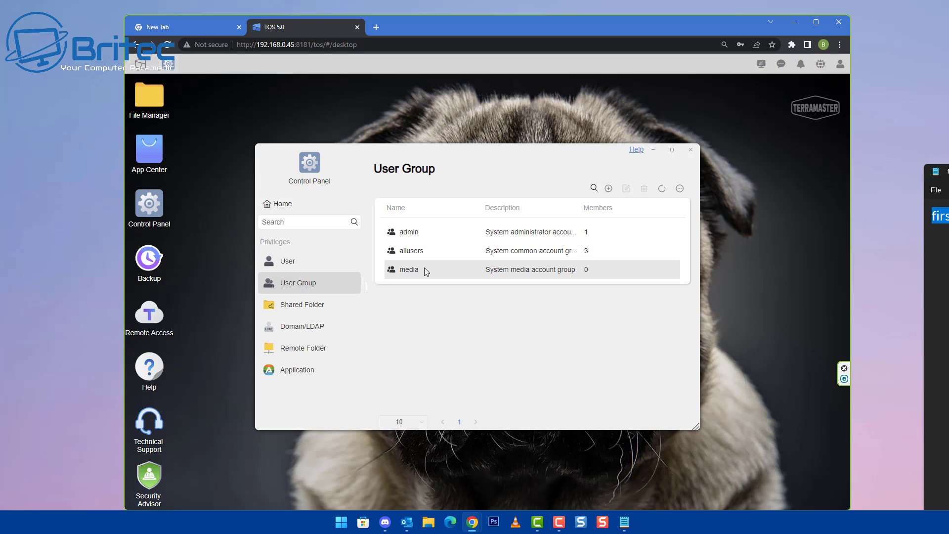
click(304, 308)
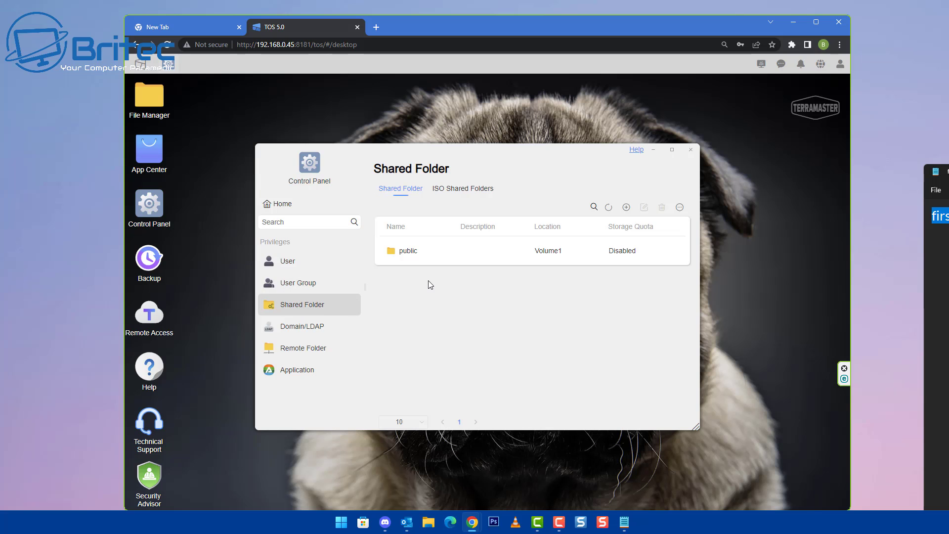
click(626, 207)
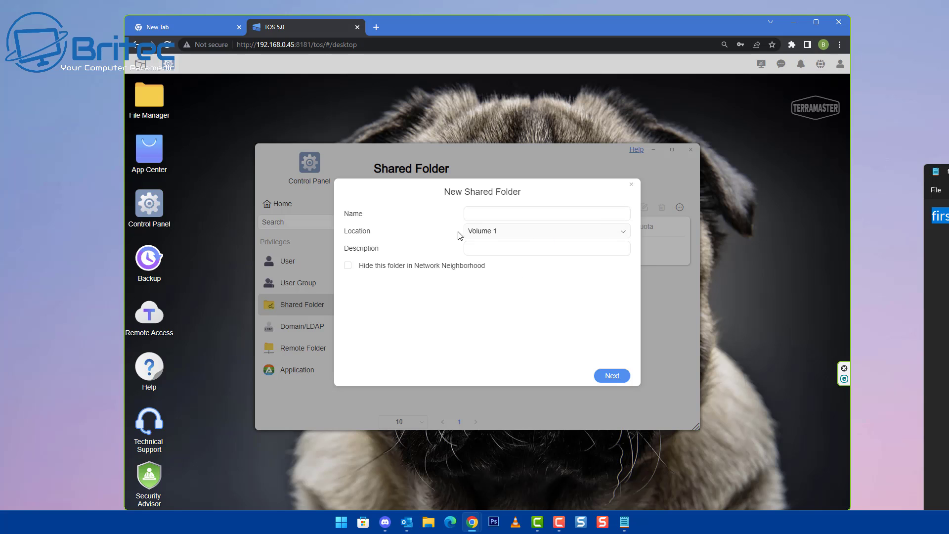
Step: Name the new shared folder 'photos' and continue past encryption and recycle bin options
click(478, 211)
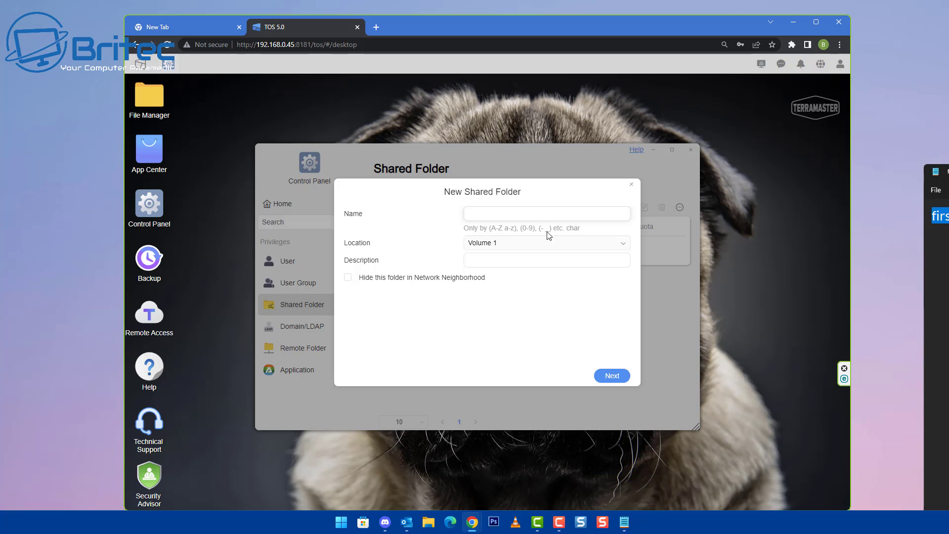
text(photos)
click(494, 265)
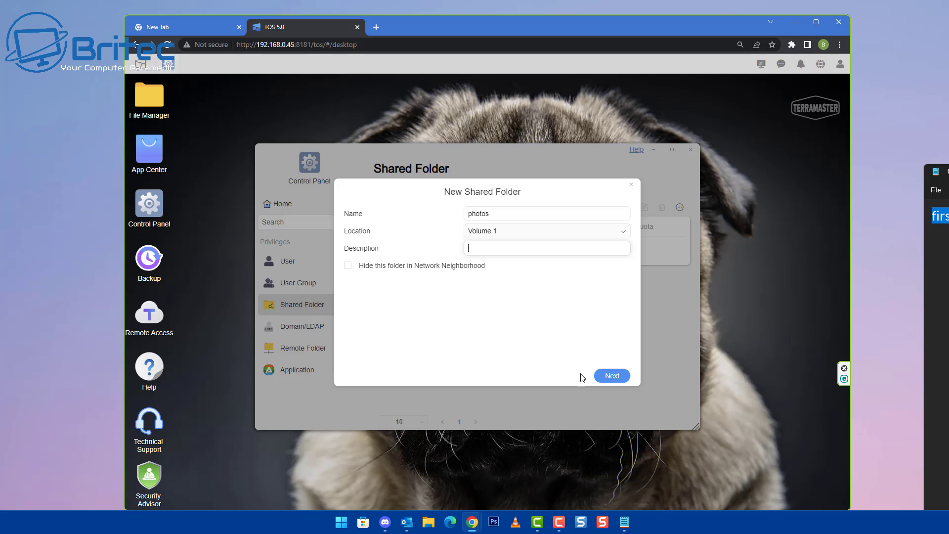
click(612, 377)
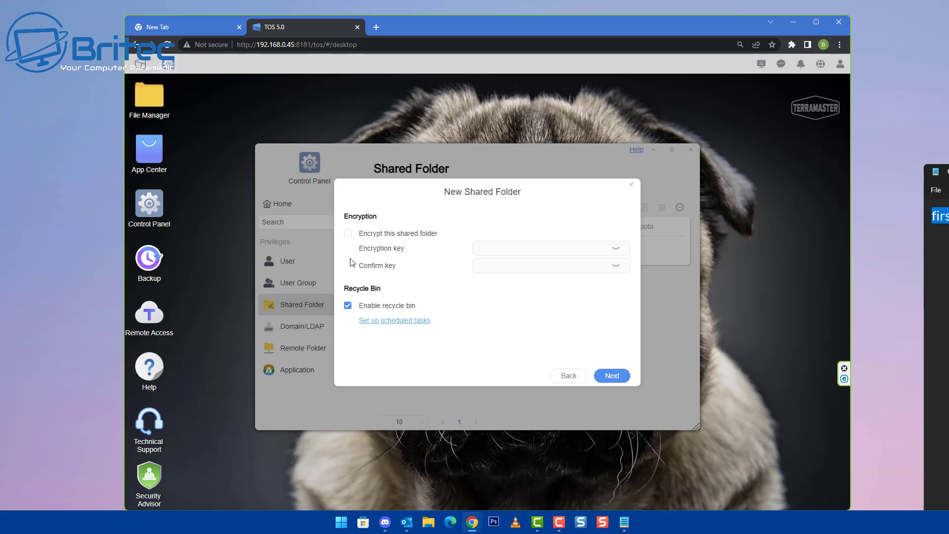
click(612, 376)
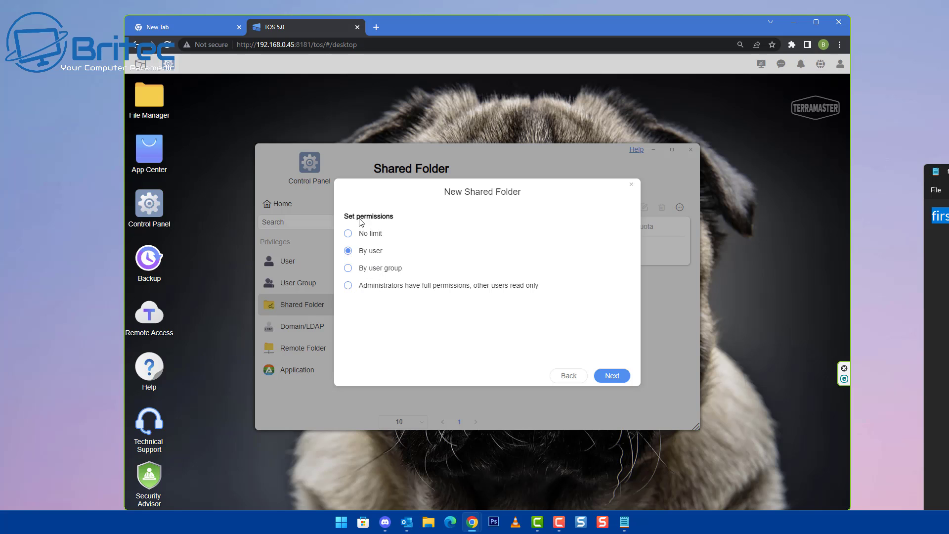
Step: Set test to read-only on photos with guest still denied, and enable a 1 GB quota
click(611, 377)
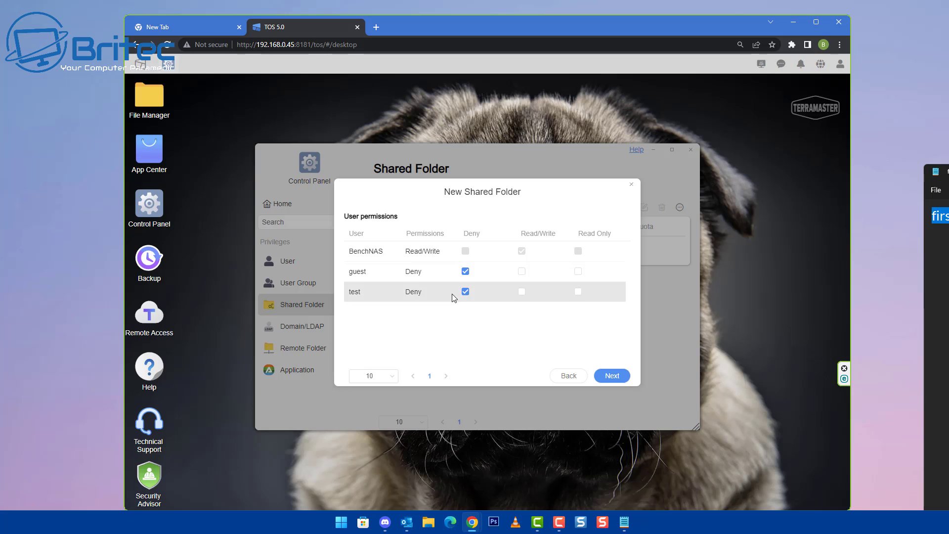
click(465, 273)
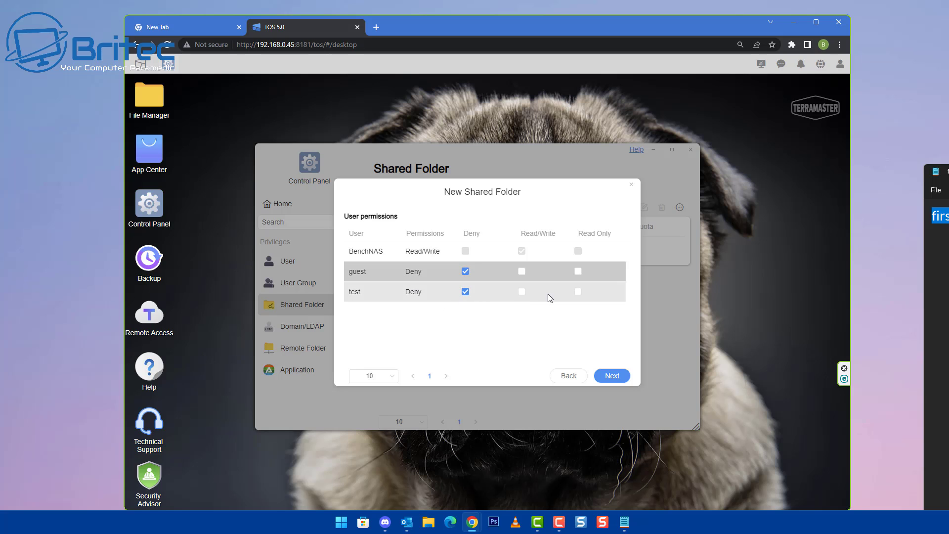
click(578, 292)
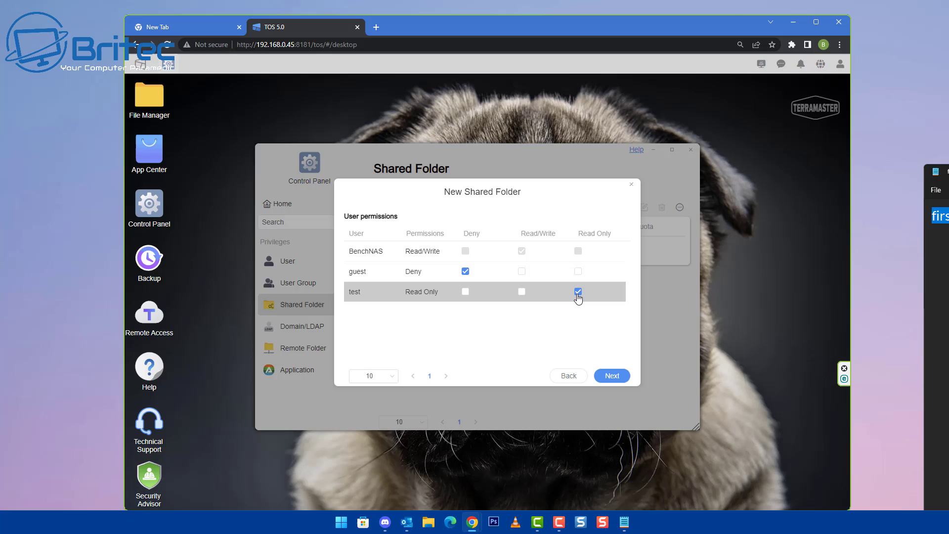
click(521, 292)
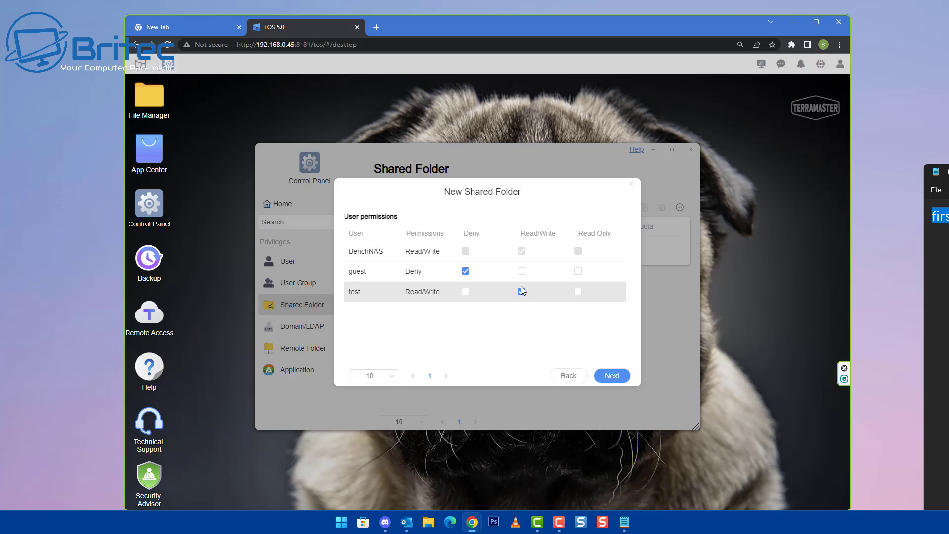
click(578, 292)
click(611, 376)
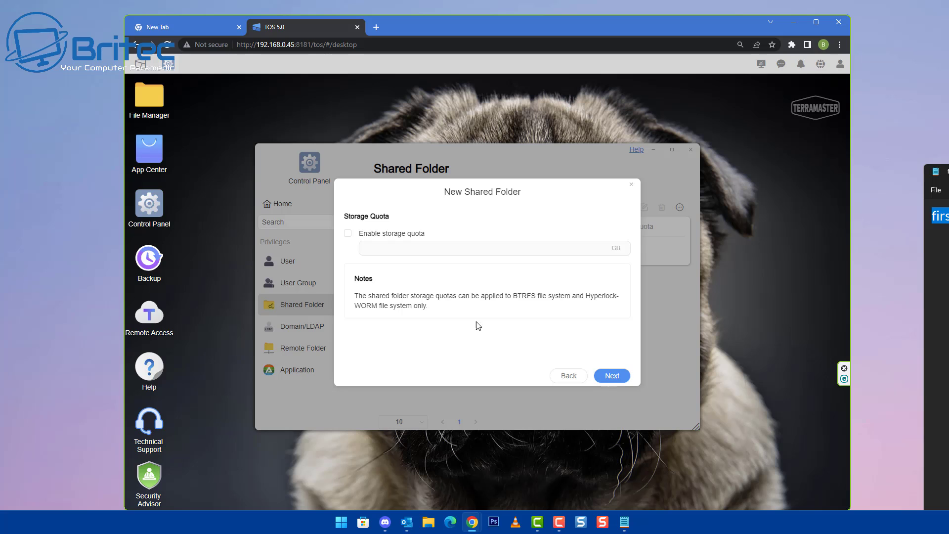
click(348, 233)
text(1)
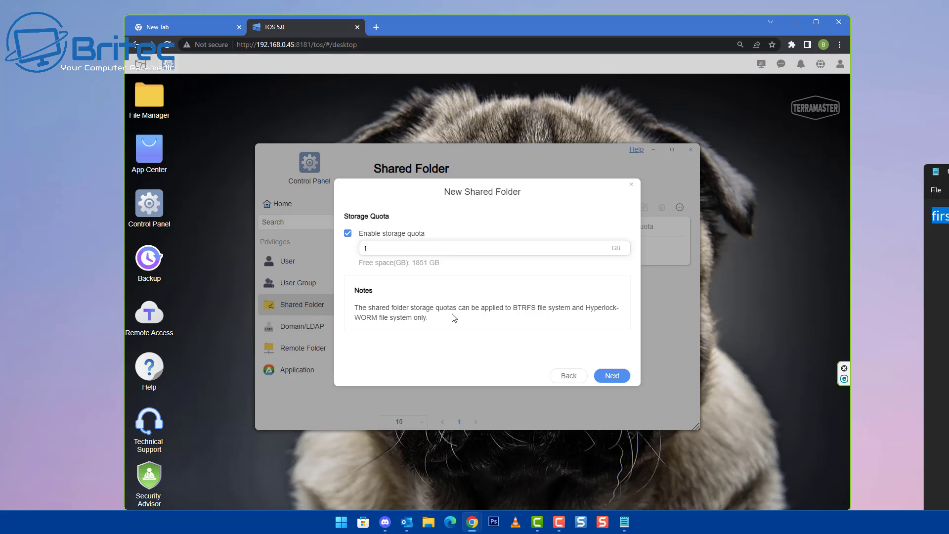
click(611, 376)
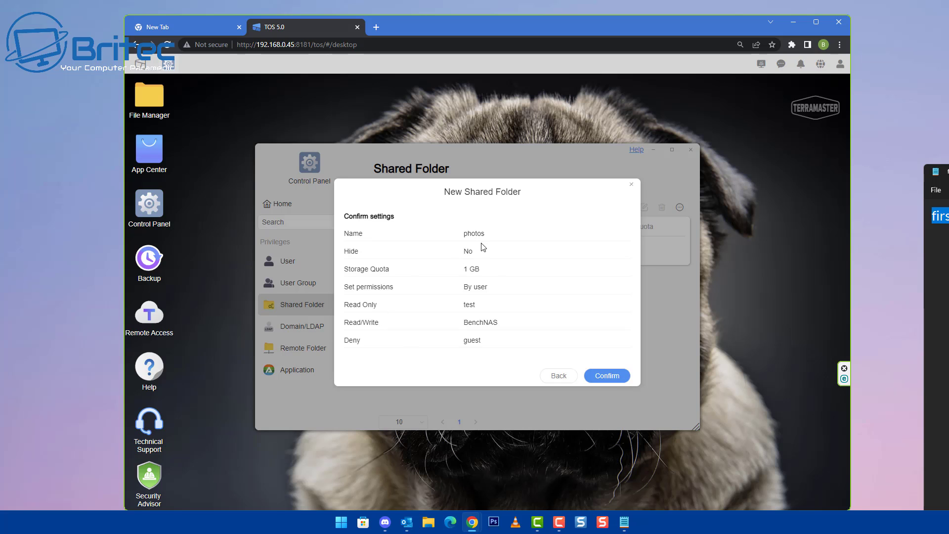
Step: Confirm creating photos, check the ISO and regular shared folder lists, and close Control Panel
click(613, 380)
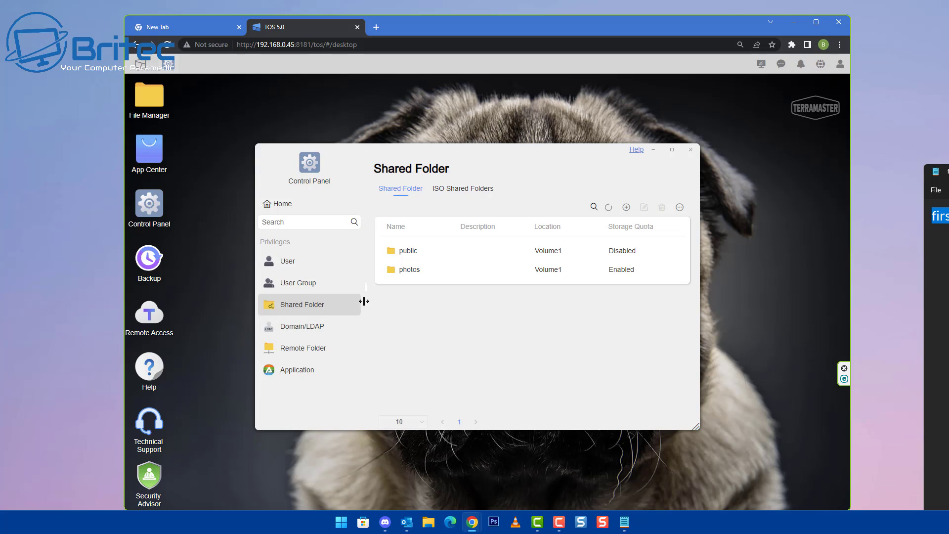
click(459, 196)
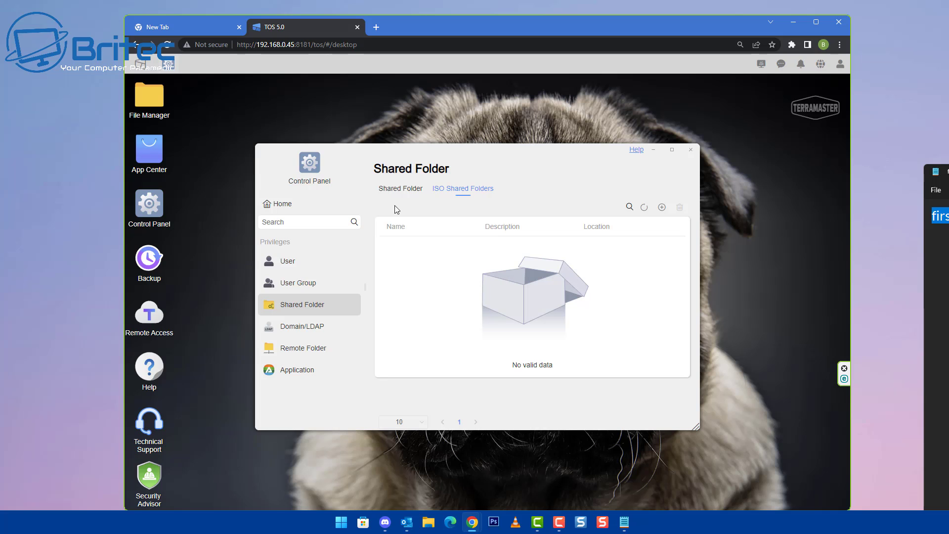
click(384, 191)
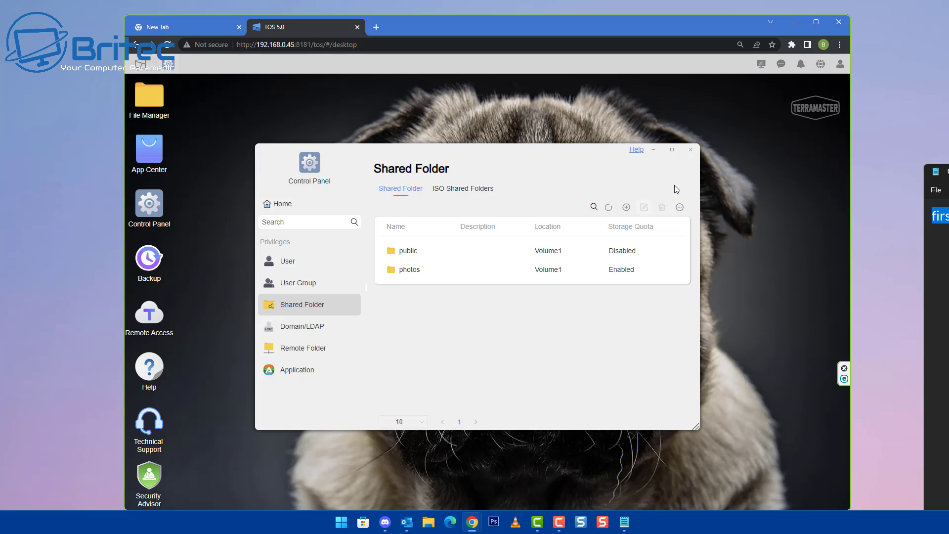
click(690, 150)
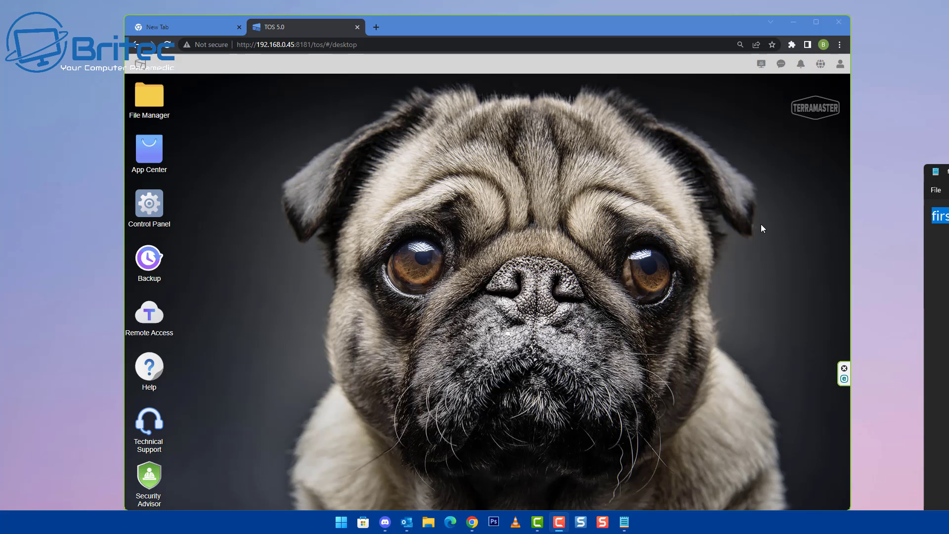
Step: Minimize Chrome, open TNAS-BAE7 from File Explorer's Network, and submit remembered credentials
click(792, 22)
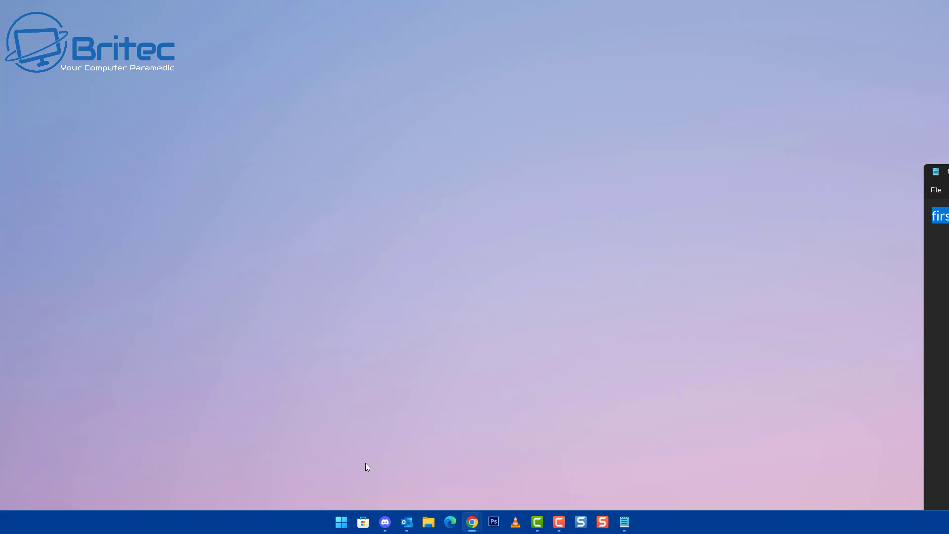
click(428, 523)
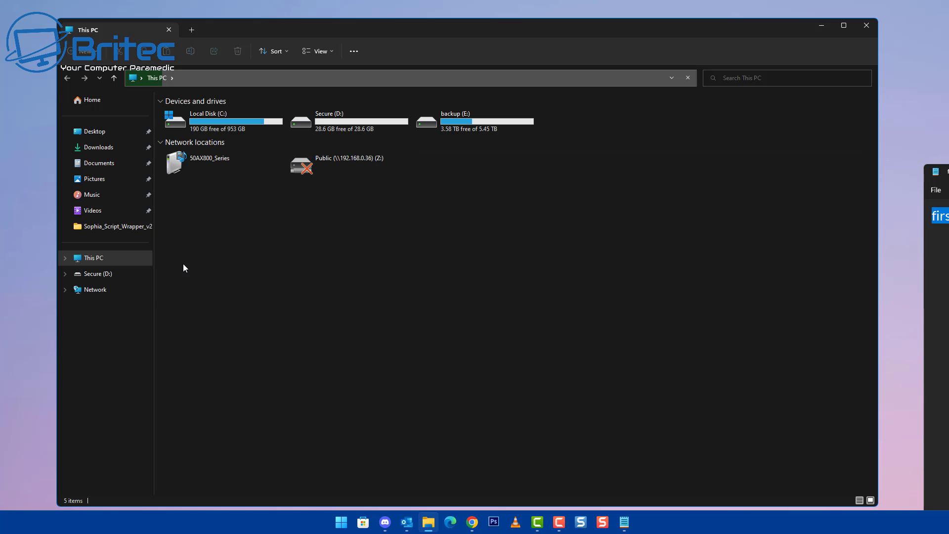
click(92, 291)
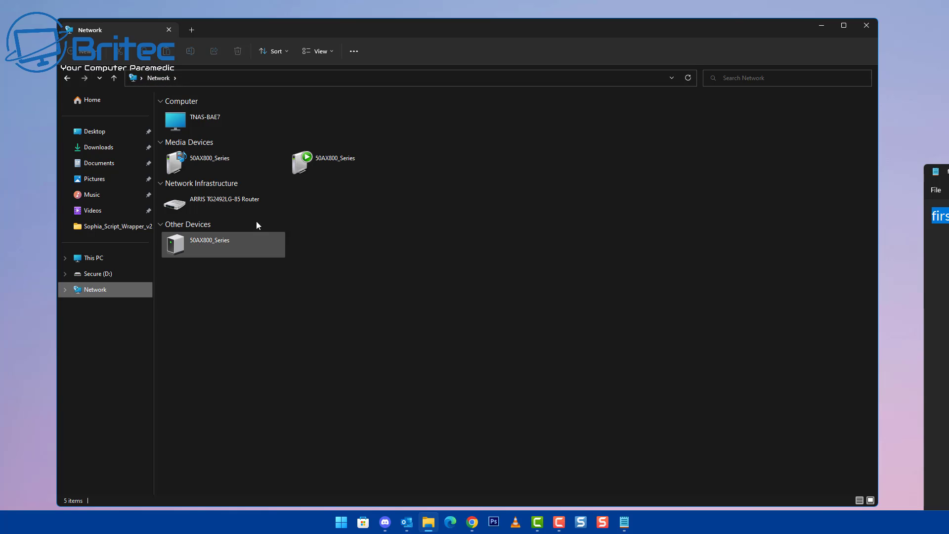
double_click(218, 123)
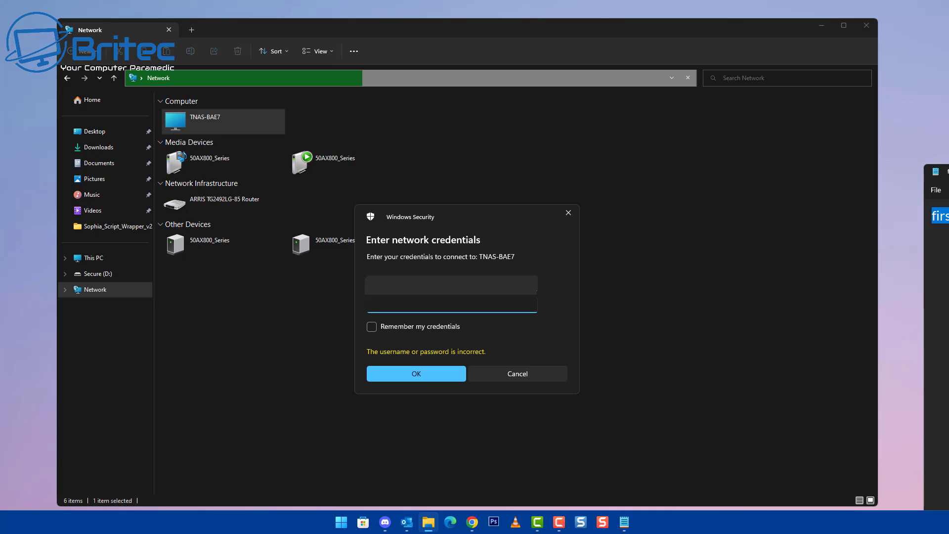
click(371, 327)
click(413, 374)
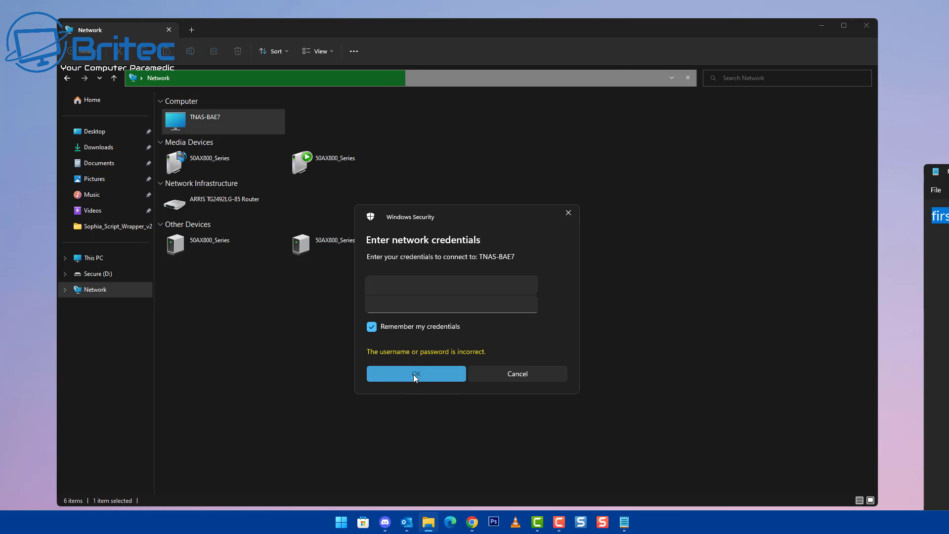